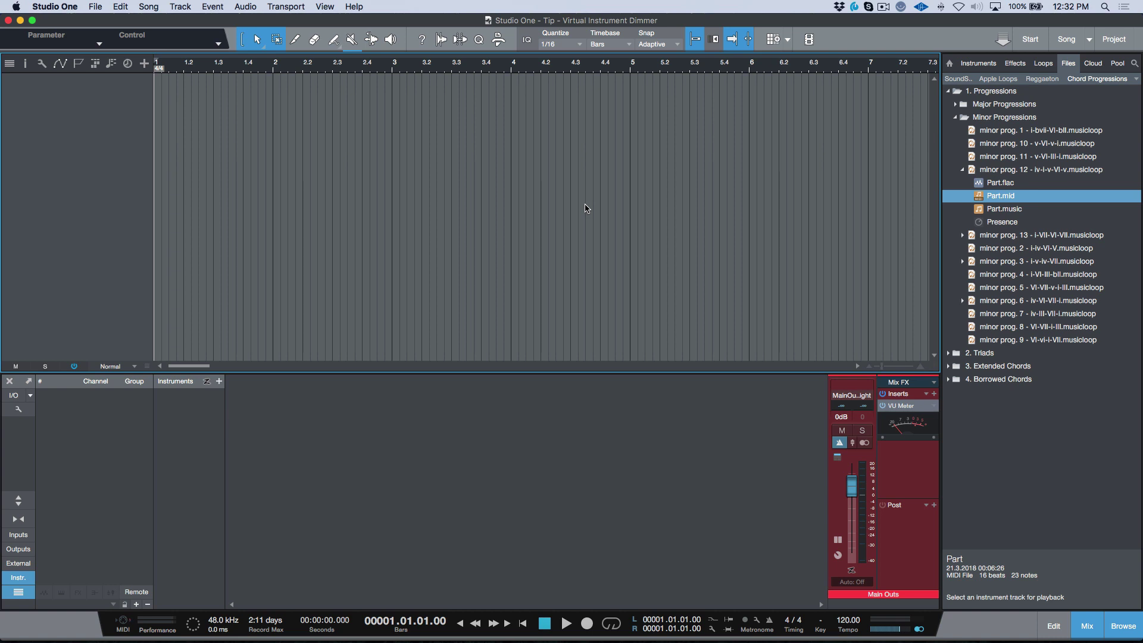
- Collapse the minor prog. 12 loop in the Files browser so its loop details show
{"action": "left_click", "coordinate": [962, 171]}
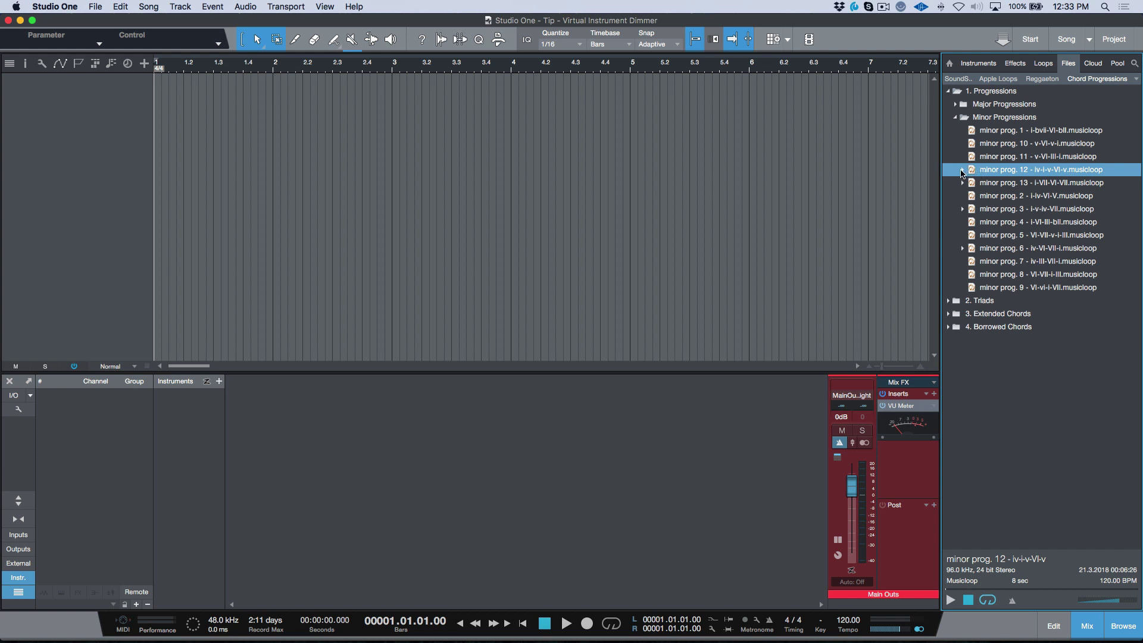
- Preview the minor prog. 12 loop, then drag its Part.mid into the song as a new Part track
{"action": "left_click", "coordinate": [962, 171]}
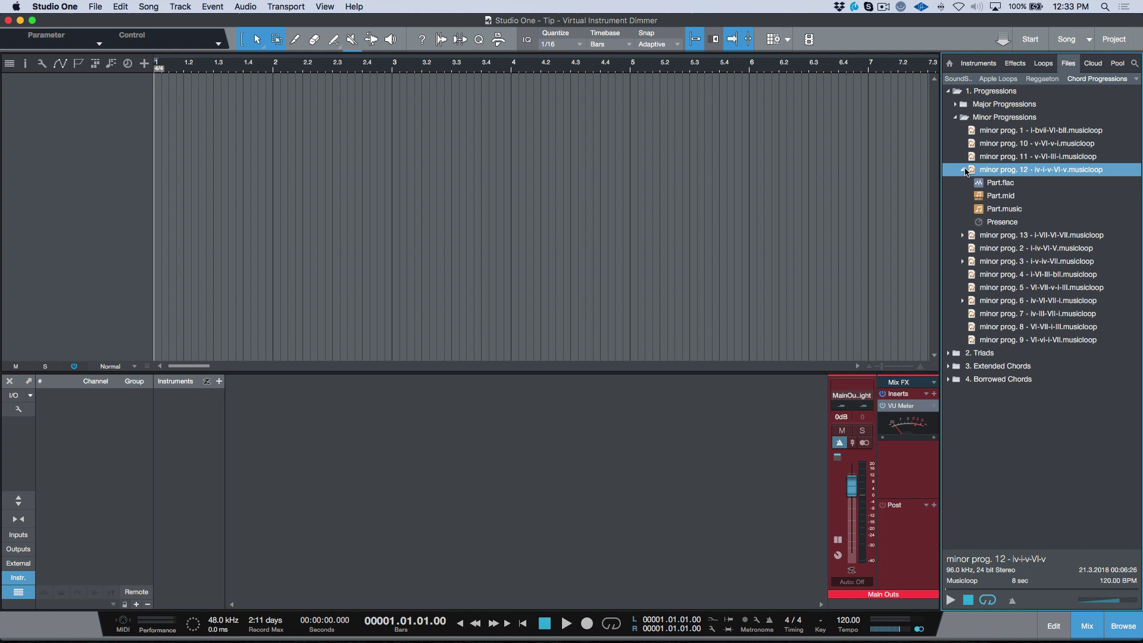
{"action": "left_click", "coordinate": [962, 171]}
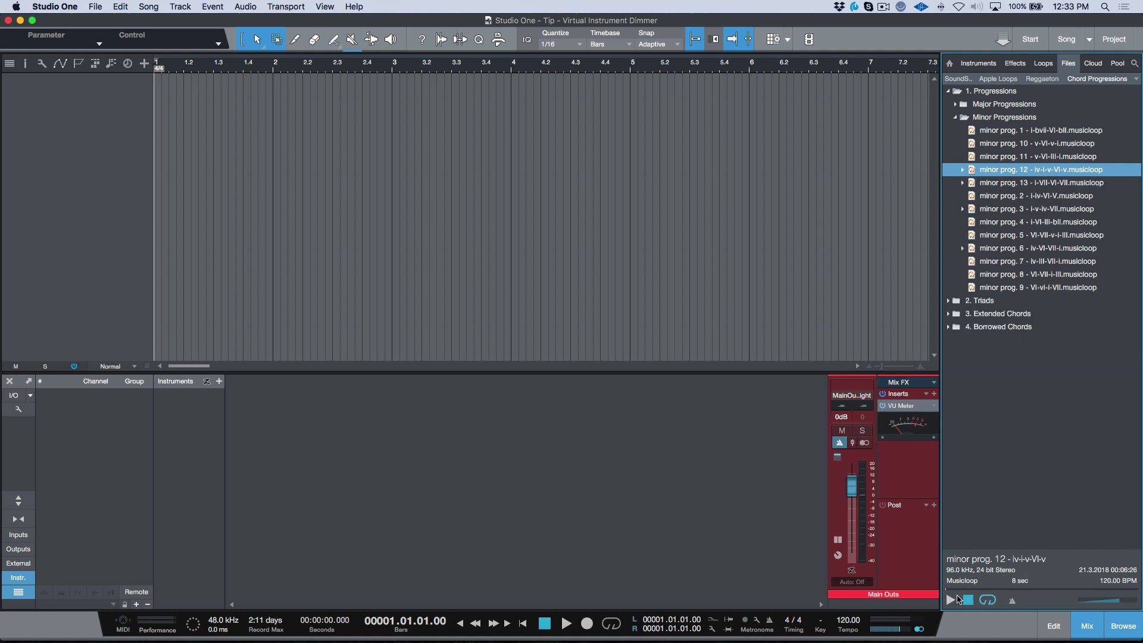
{"action": "left_click", "coordinate": [949, 600]}
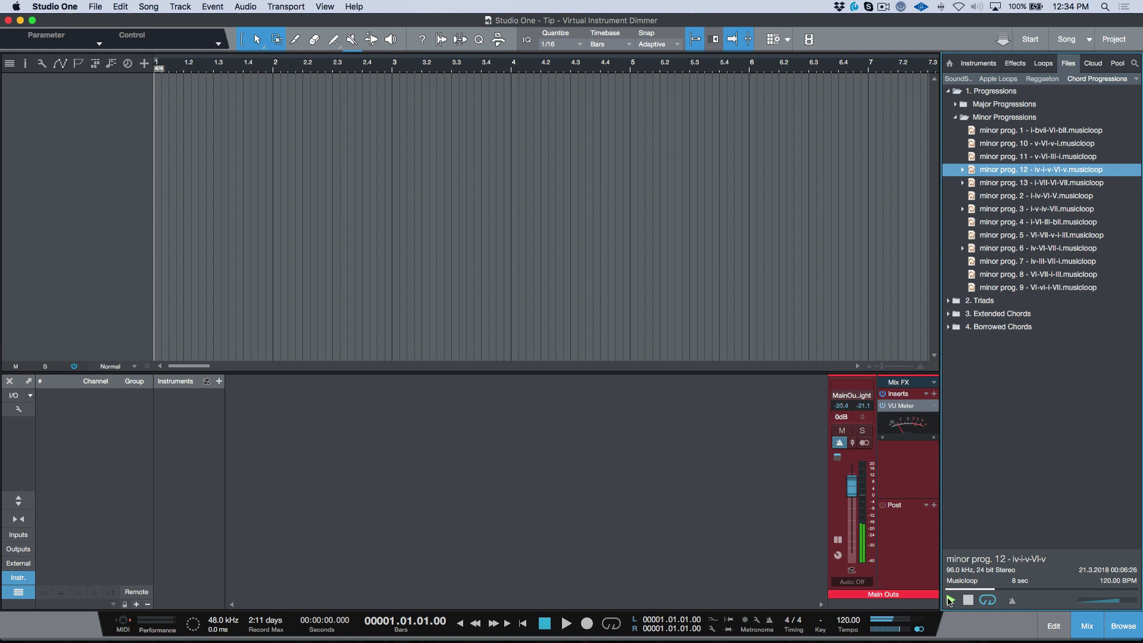
{"action": "left_click", "coordinate": [963, 170]}
{"action": "left_click_drag", "start_coordinate": [978, 201], "coordinate": [190, 118]}
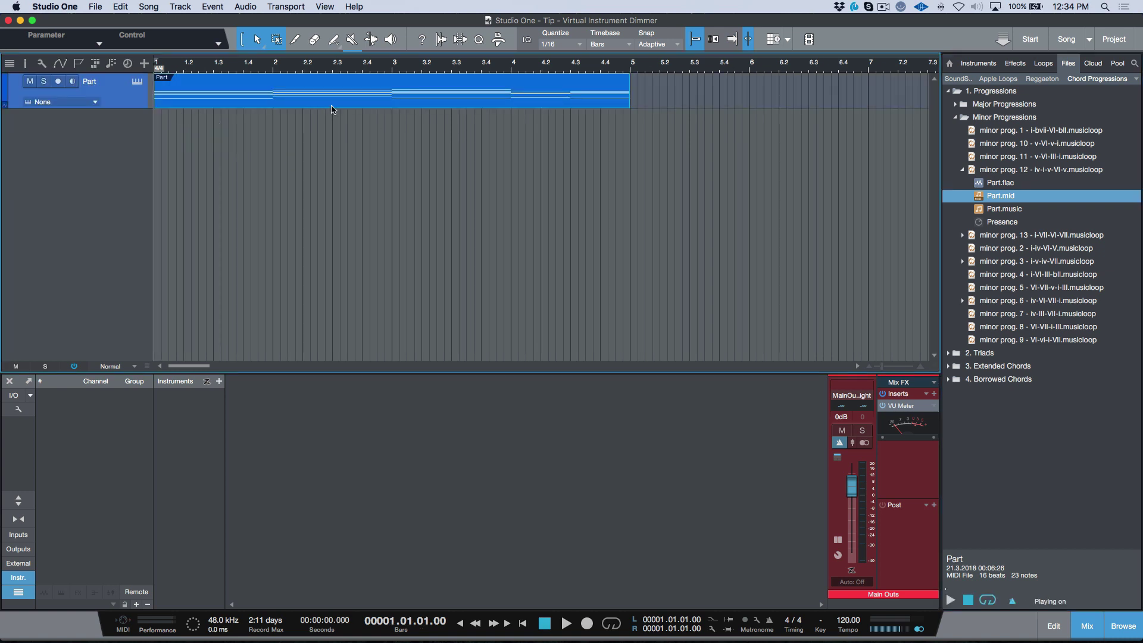
- Load the Mai Tai Bellish Bliss Pad preset onto the Part track from the Instruments browser
{"action": "left_click", "coordinate": [979, 63]}
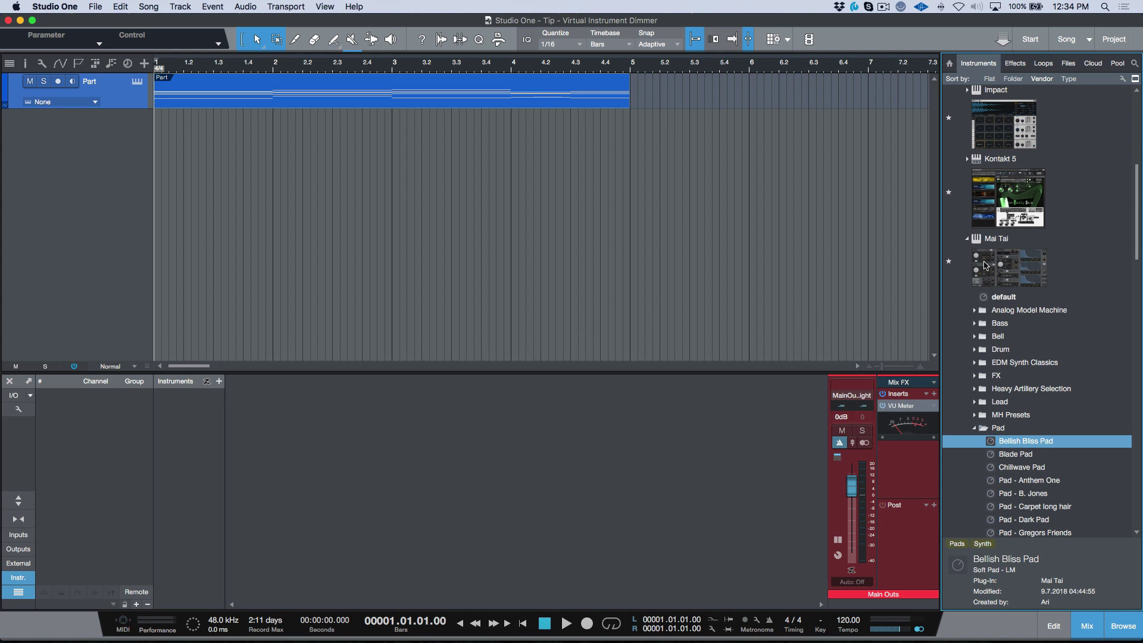
{"action": "scroll", "coordinate": [1010, 269], "scroll_direction": "up", "scroll_amount": 5}
{"action": "scroll", "coordinate": [1010, 268], "scroll_direction": "down", "scroll_amount": 7}
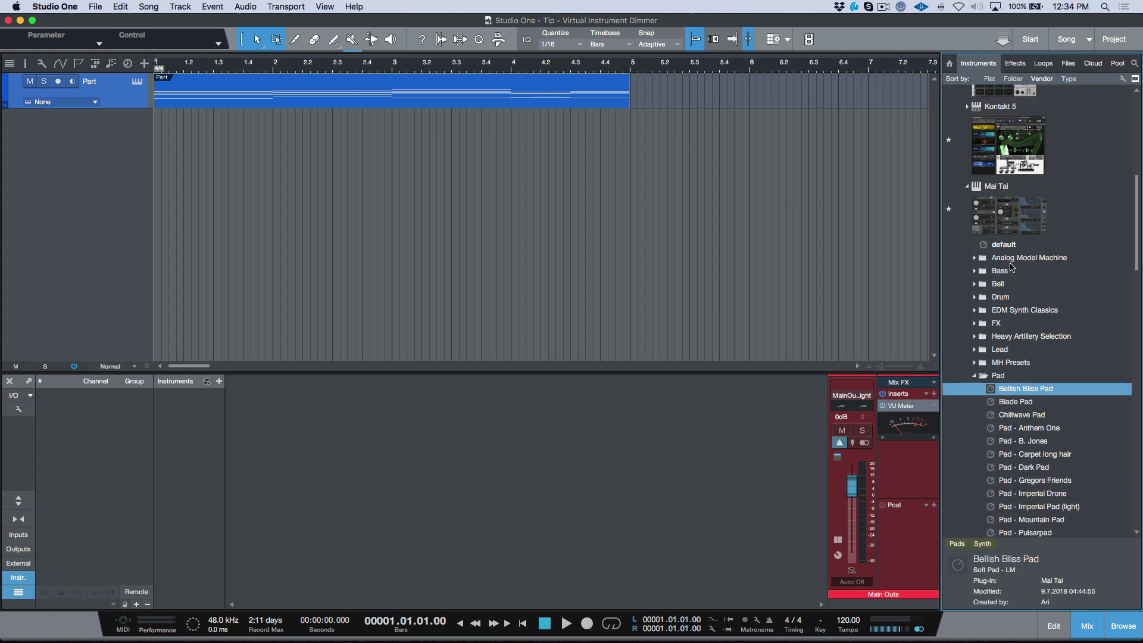
{"action": "left_click", "coordinate": [975, 376]}
{"action": "left_click", "coordinate": [976, 350]}
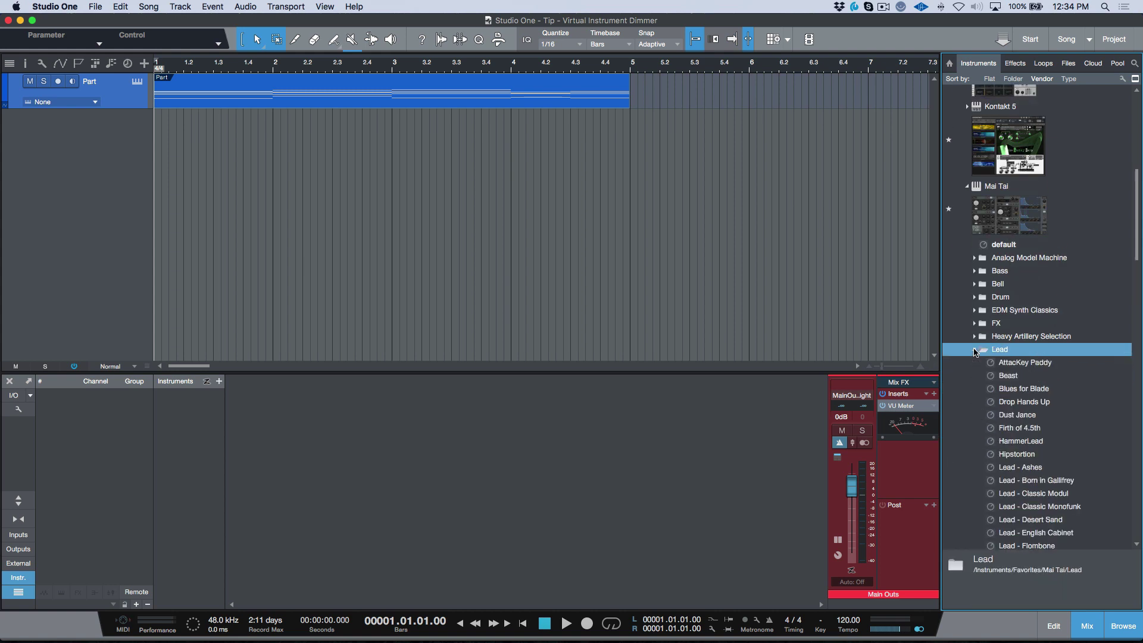
{"action": "left_click", "coordinate": [976, 350]}
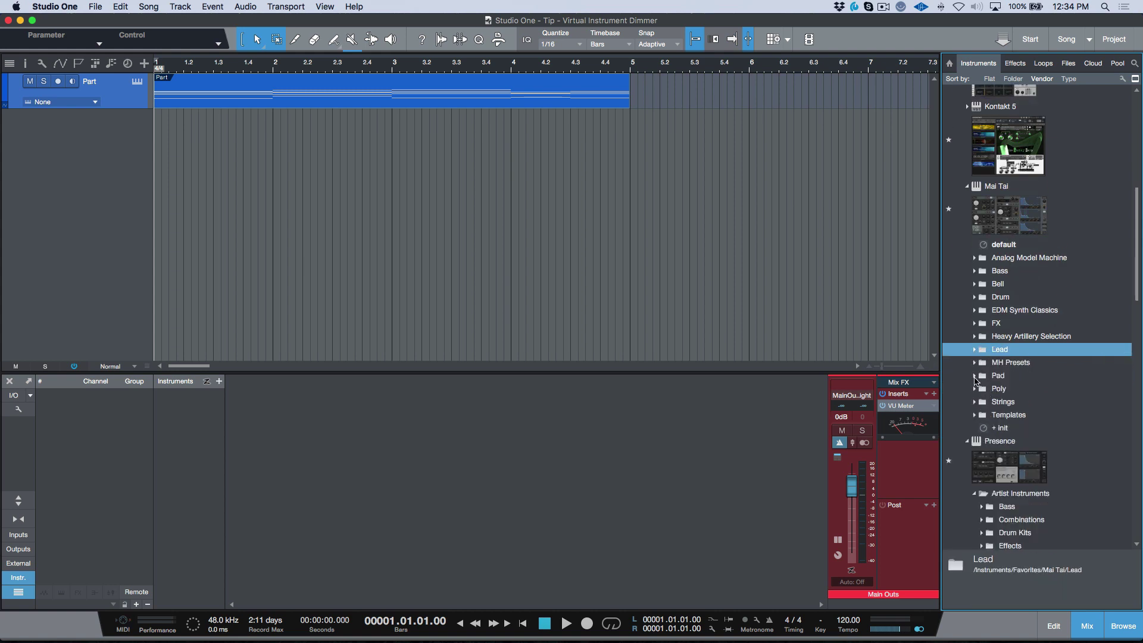
{"action": "left_click", "coordinate": [976, 376]}
{"action": "left_click_drag", "start_coordinate": [993, 389], "coordinate": [490, 101]}
- Play the song to hear the pad, then stop and close the Mai Tai editor
{"action": "left_click_drag", "start_coordinate": [646, 58], "coordinate": [619, 5]}
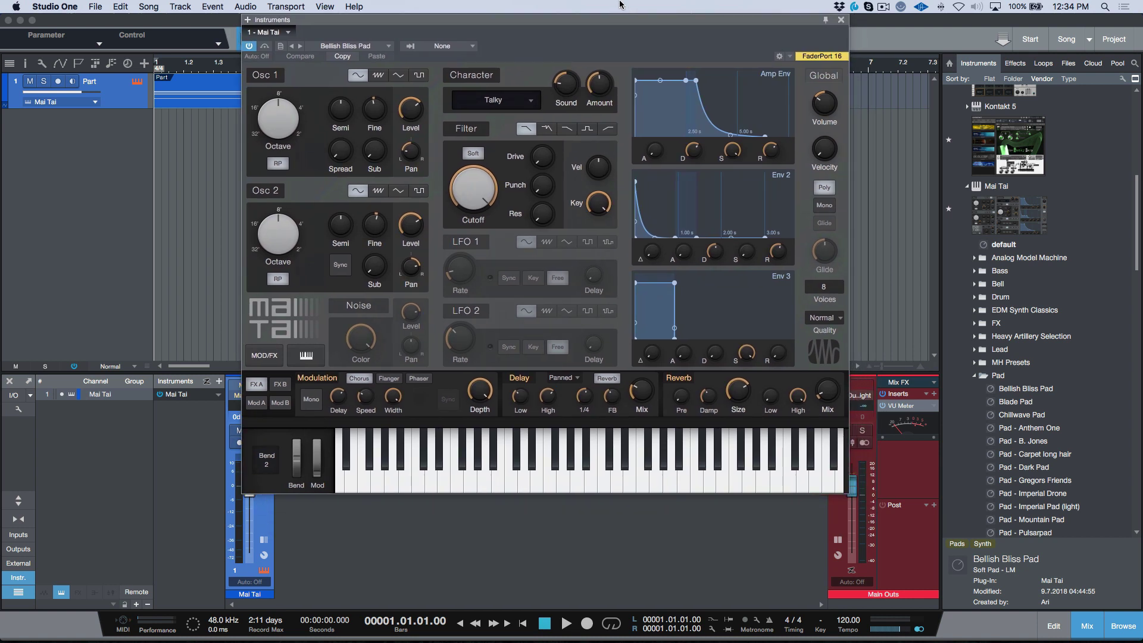
{"action": "key", "text": "space"}
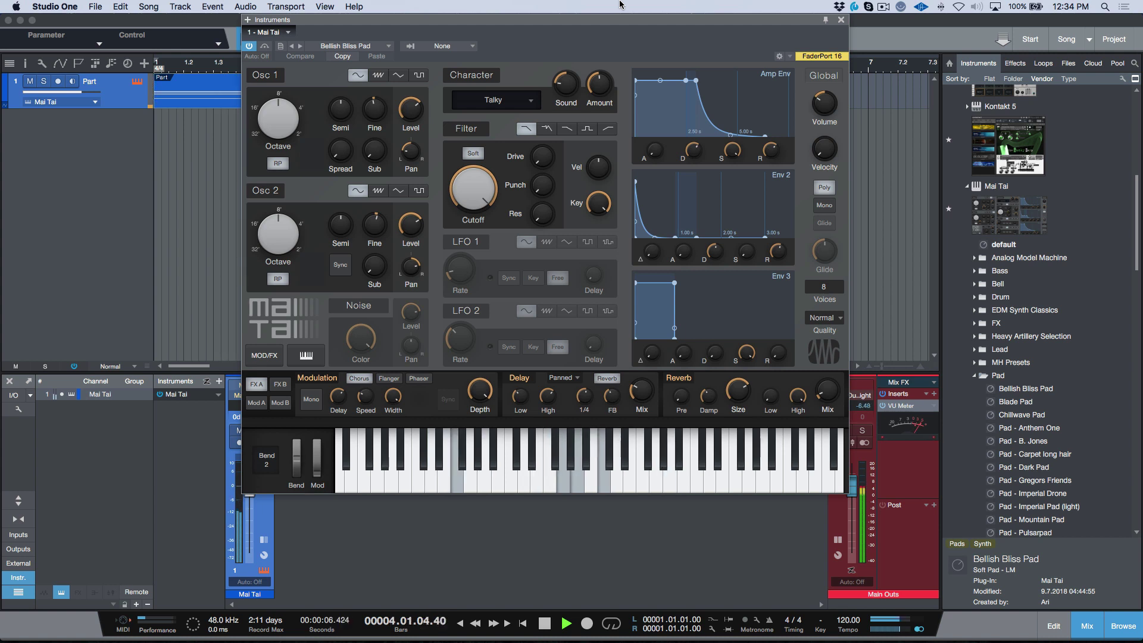
{"action": "key", "text": "space"}
{"action": "key", "text": "super+w"}
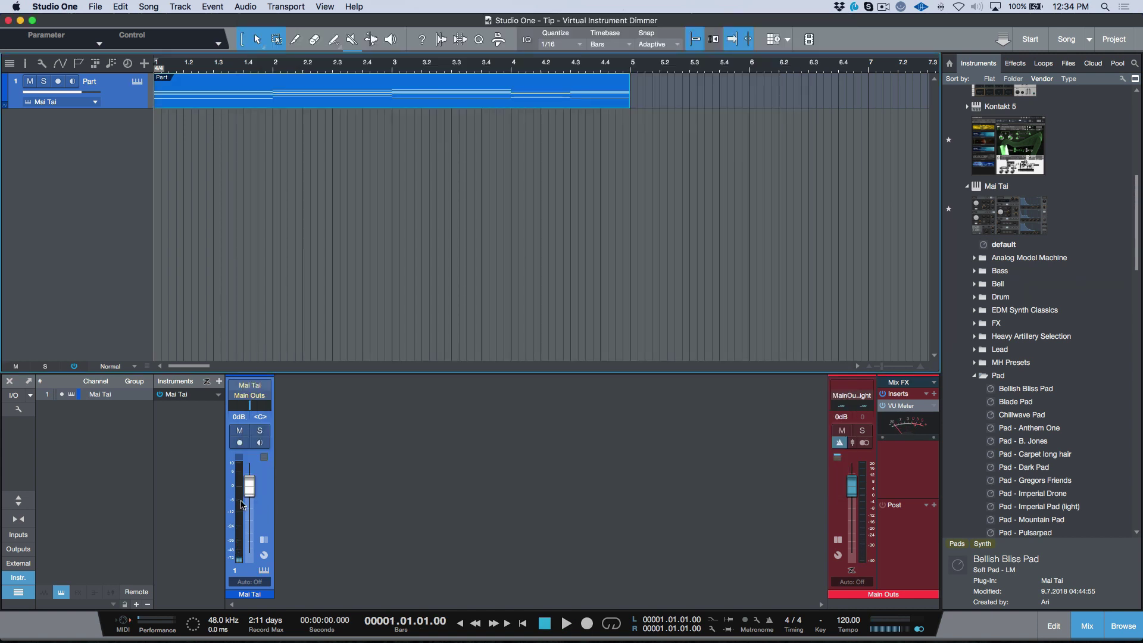
- Set the Main Outs VU Meter sensitivity to 0.47 and close the plug-in
{"action": "left_click", "coordinate": [910, 407]}
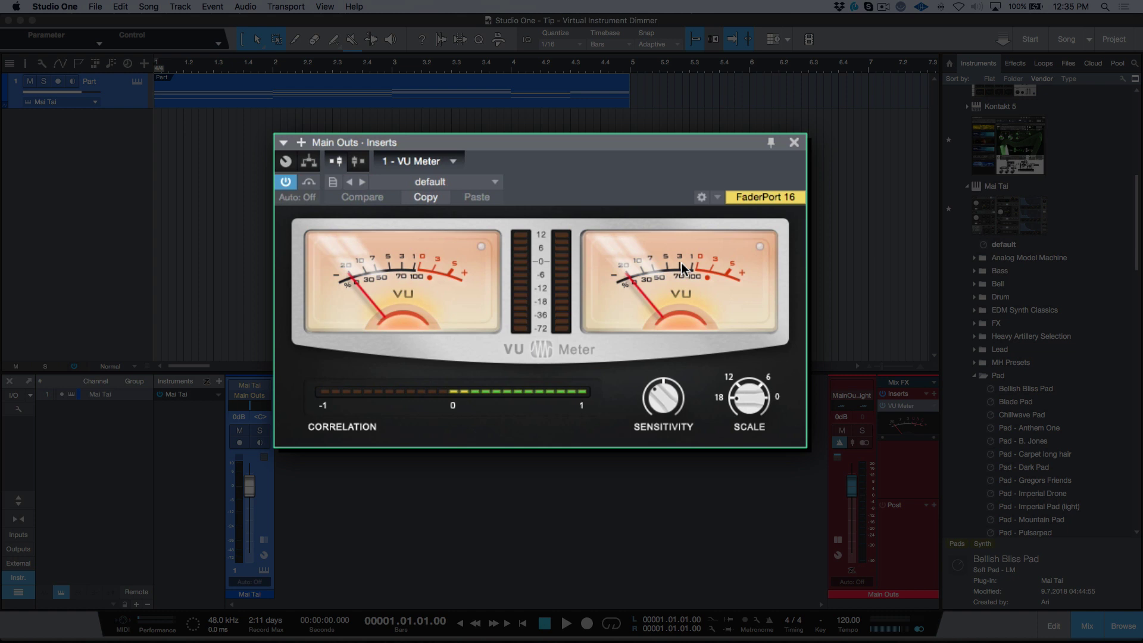
{"action": "left_click_drag", "start_coordinate": [662, 408], "coordinate": [661, 404]}
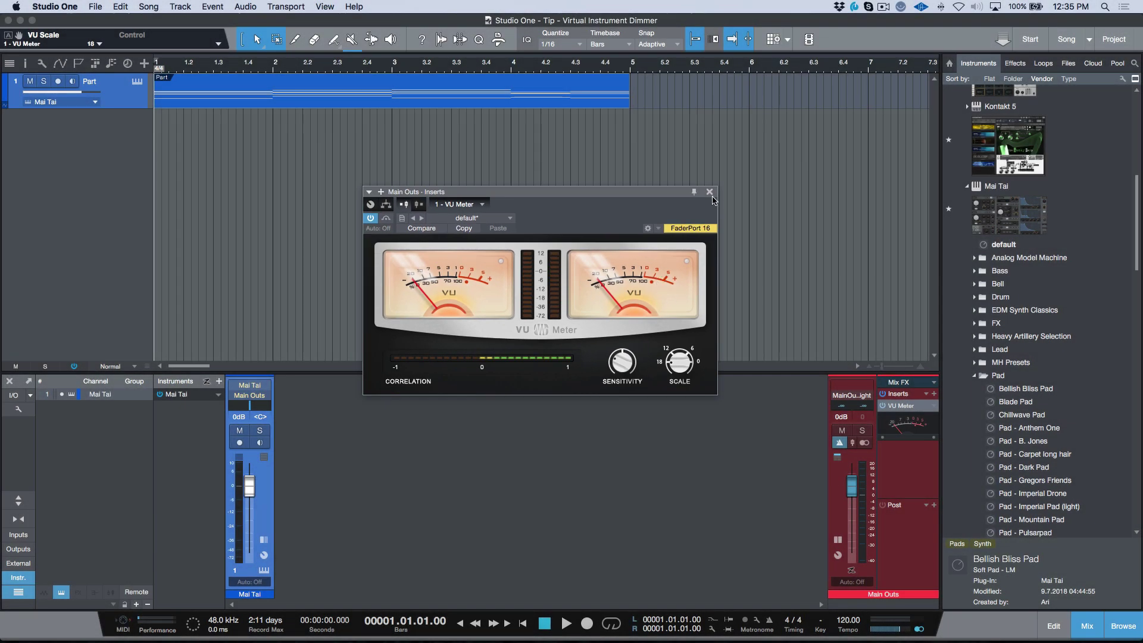
{"action": "left_click", "coordinate": [709, 192]}
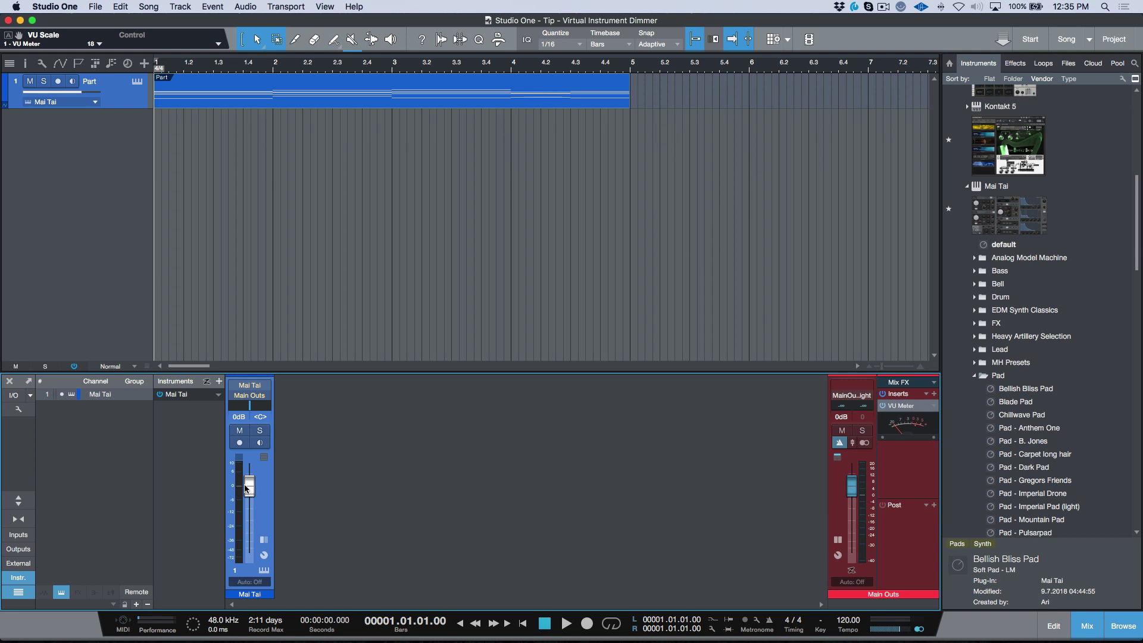
- Lower the Mai Tai global volume to -17.7 dB while listening, then close the editor
{"action": "left_click", "coordinate": [137, 82]}
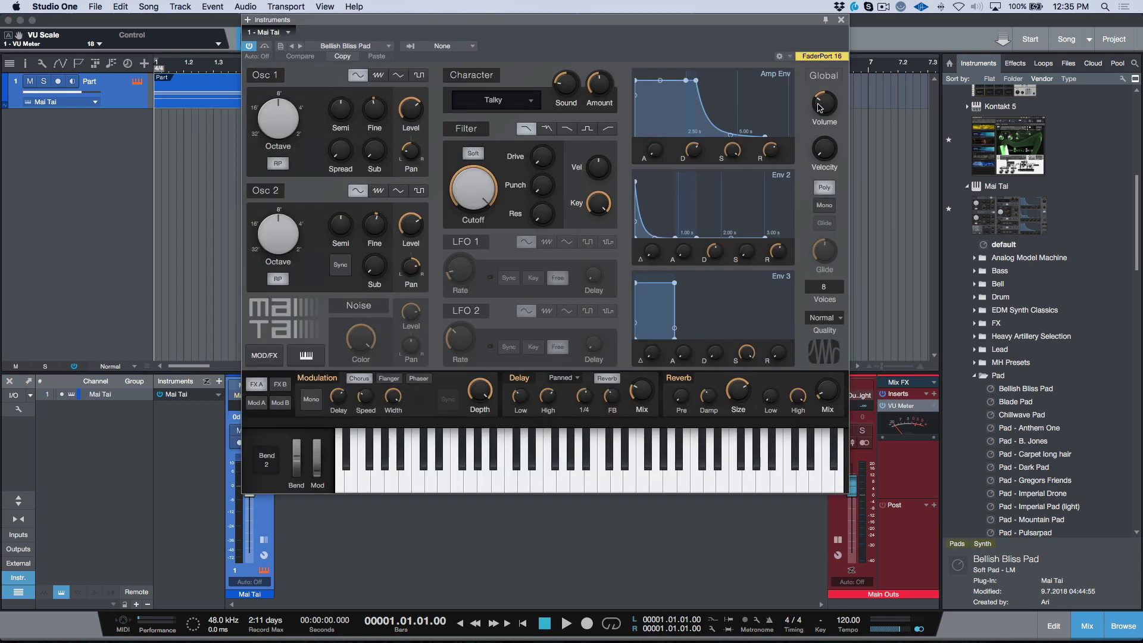
{"action": "mouse_move", "coordinate": [821, 106]}
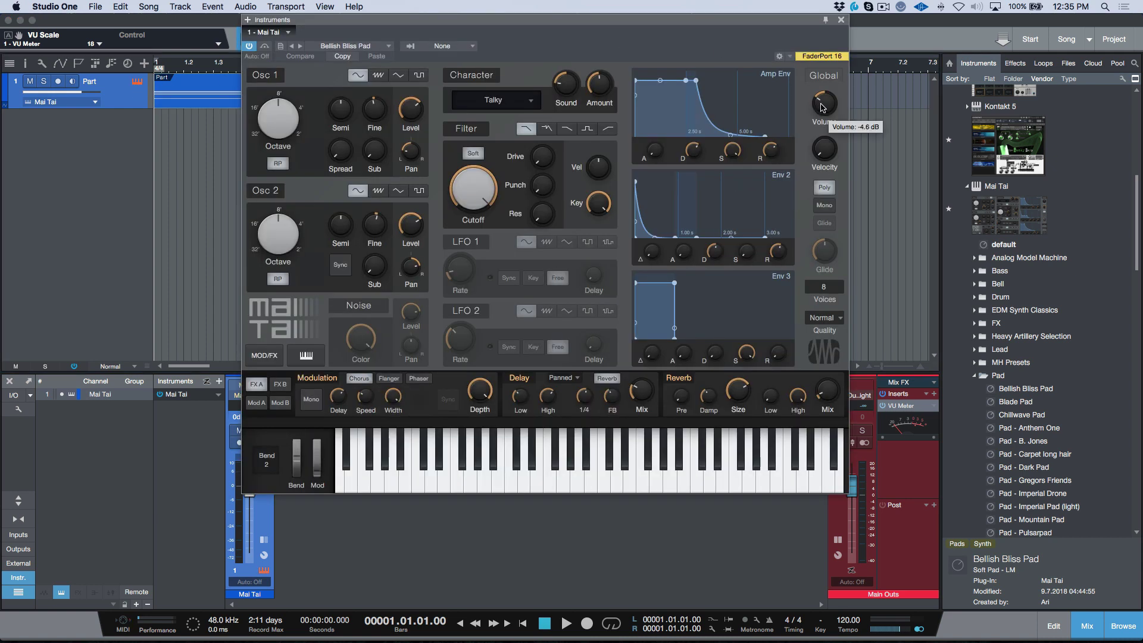
{"action": "left_click_drag", "start_coordinate": [822, 106], "coordinate": [822, 130]}
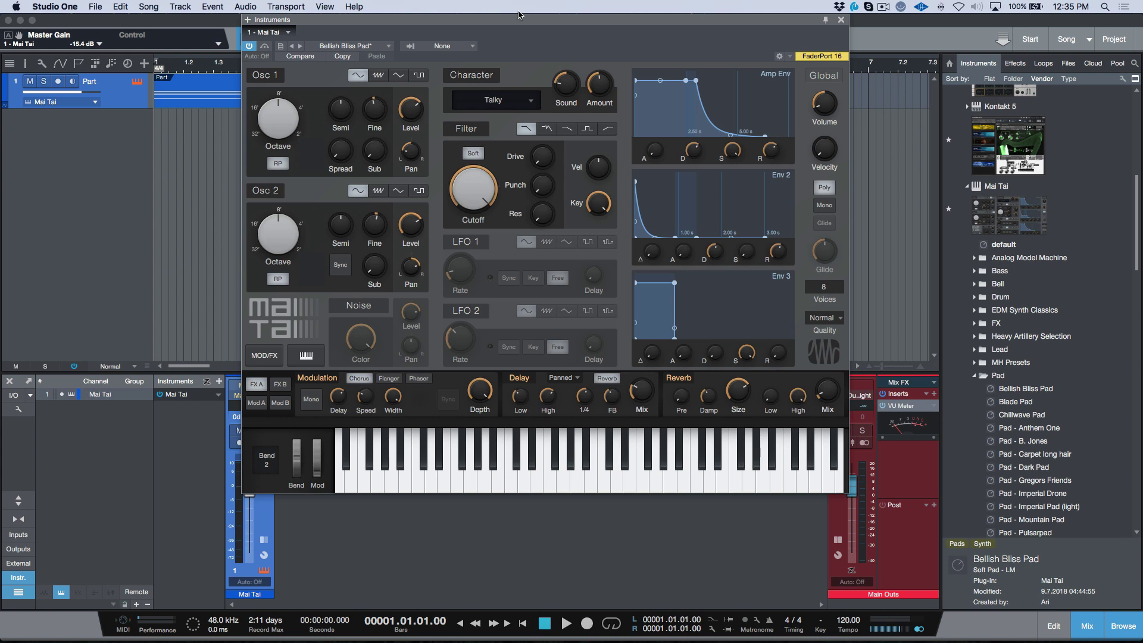
{"action": "left_click_drag", "start_coordinate": [555, 19], "coordinate": [575, 19]}
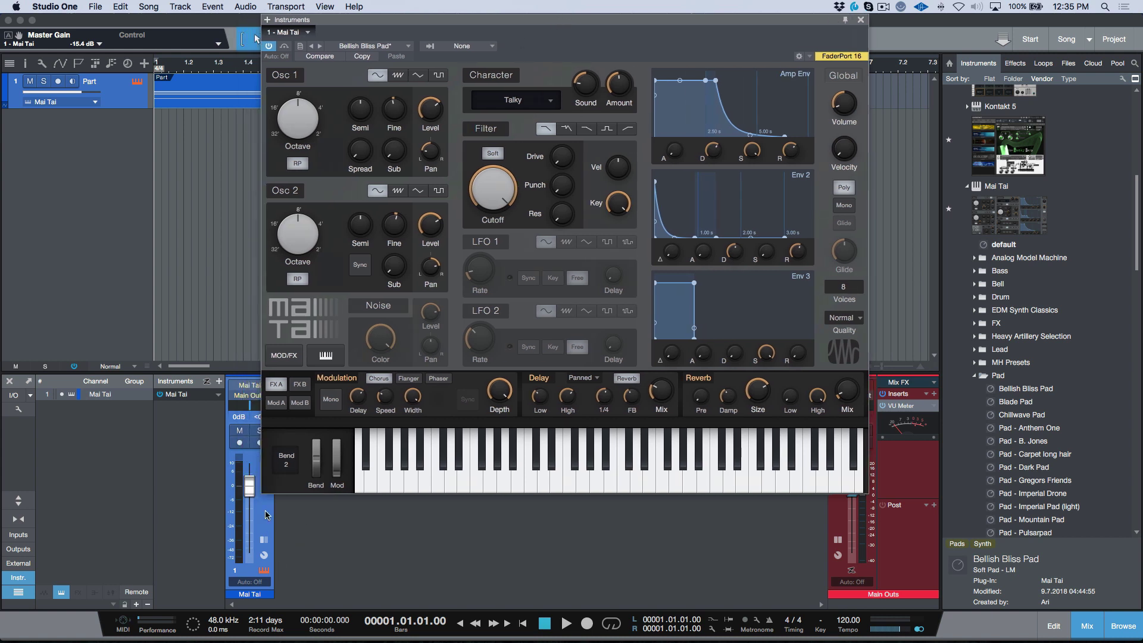
{"action": "key", "text": "space"}
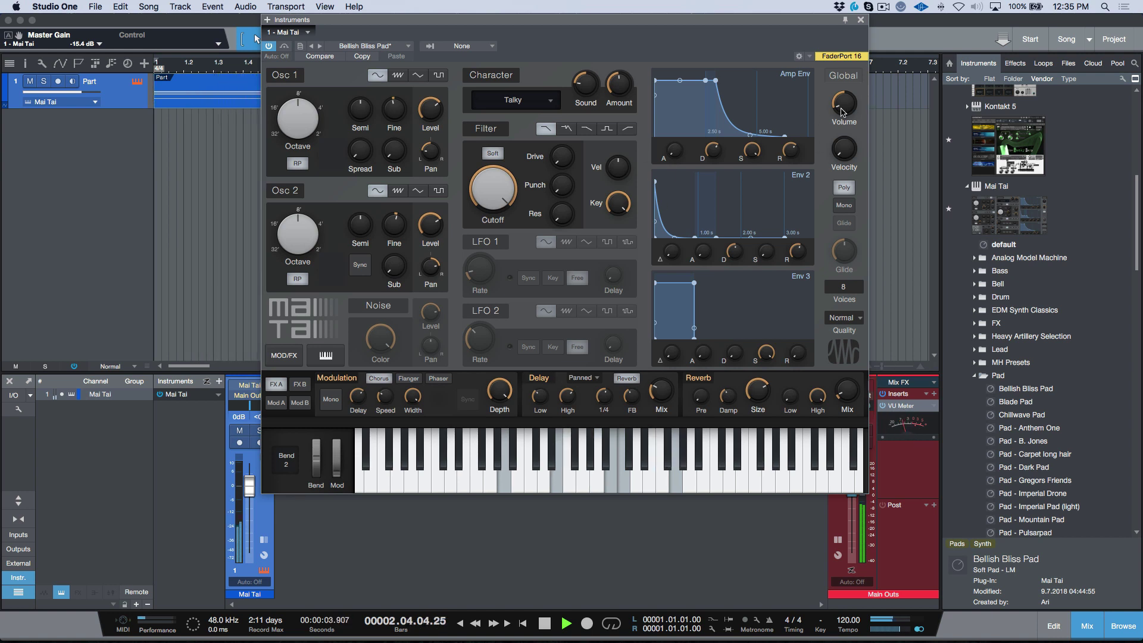
{"action": "scroll", "coordinate": [843, 113], "scroll_direction": "down", "scroll_amount": 5}
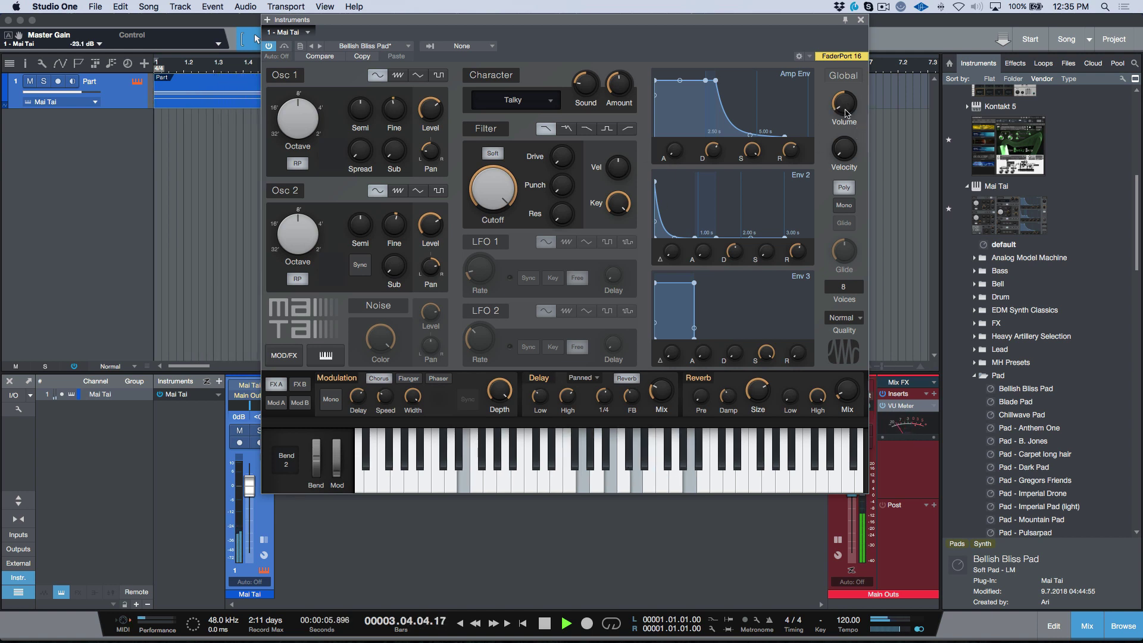
{"action": "scroll", "coordinate": [844, 110], "scroll_direction": "up", "scroll_amount": 4}
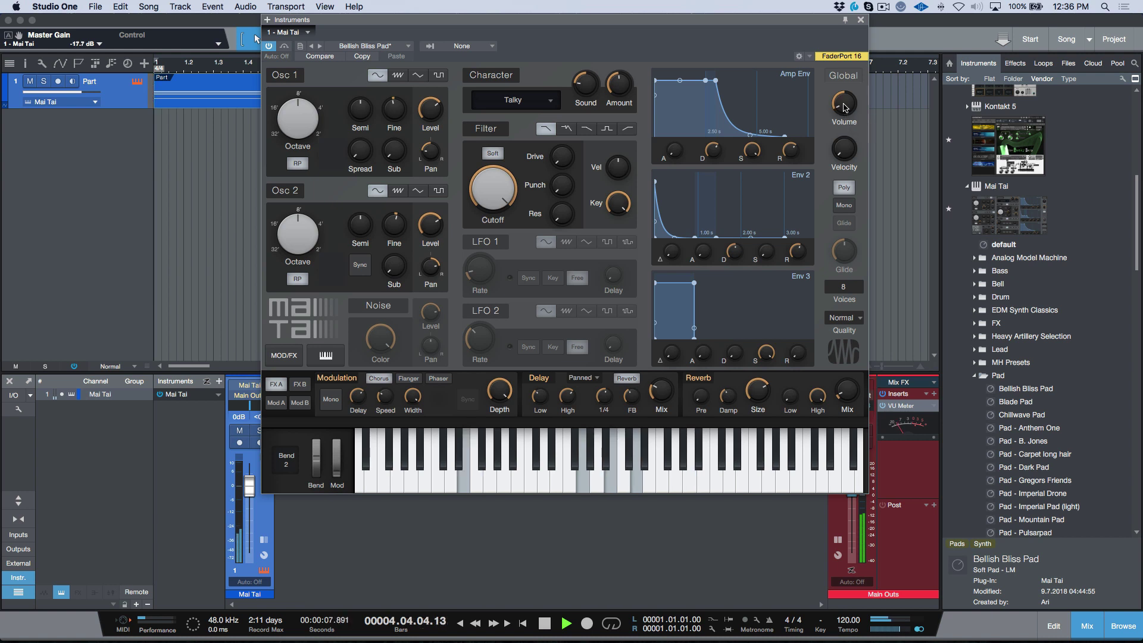
{"action": "key", "text": "space"}
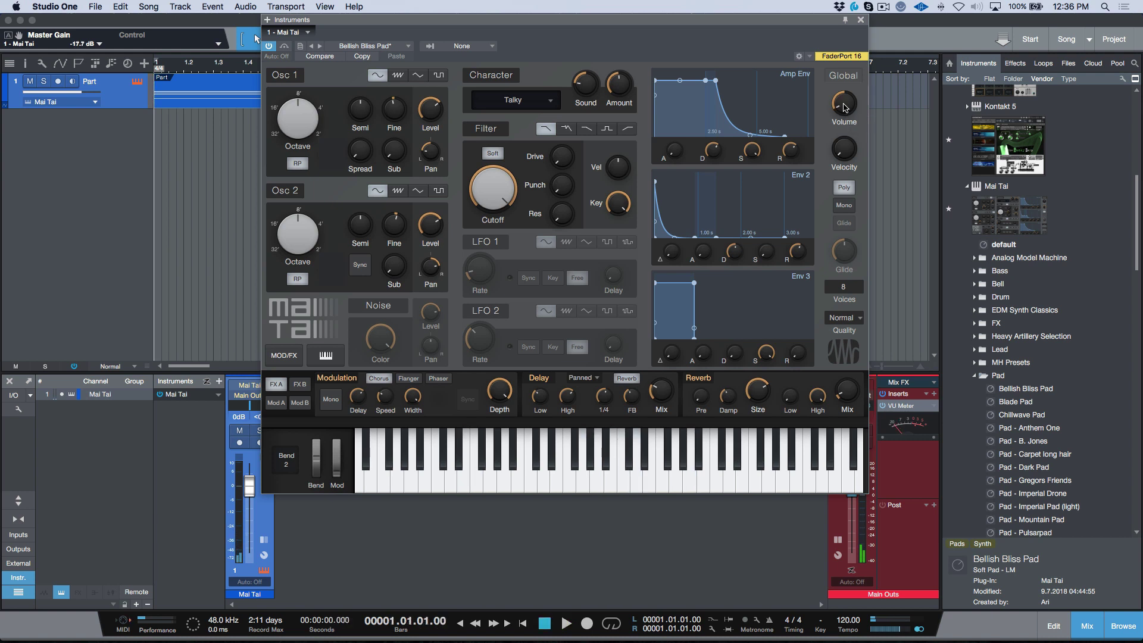
{"action": "key", "text": "F11"}
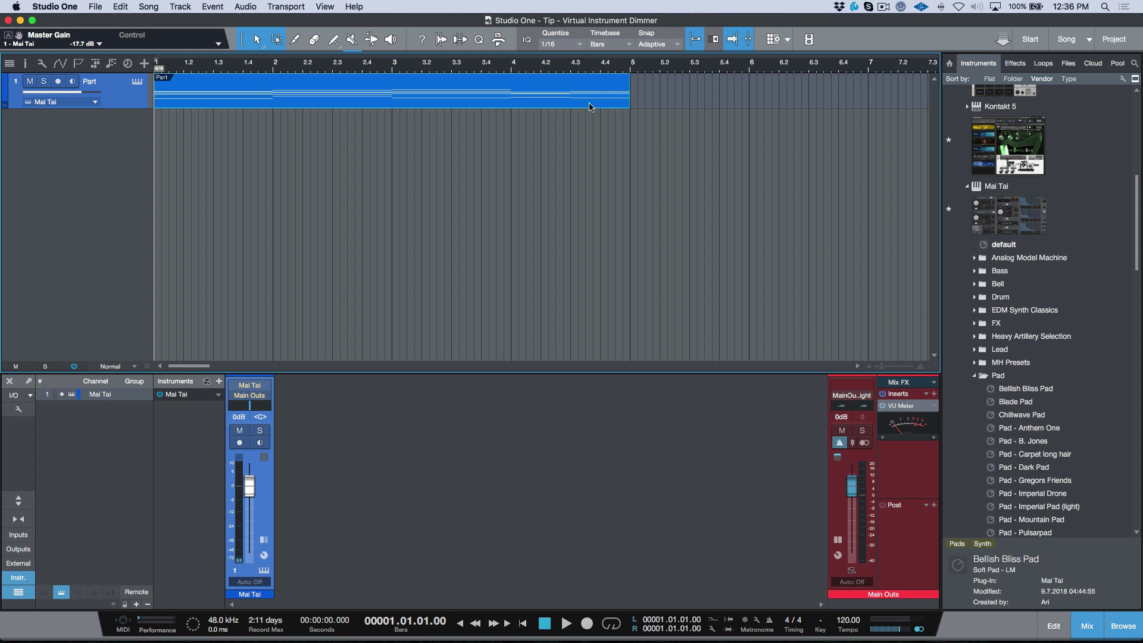
- Loop bars 1 to 5, then briefly reopen and close the Mai Tai editor
{"action": "key", "text": "slash"}
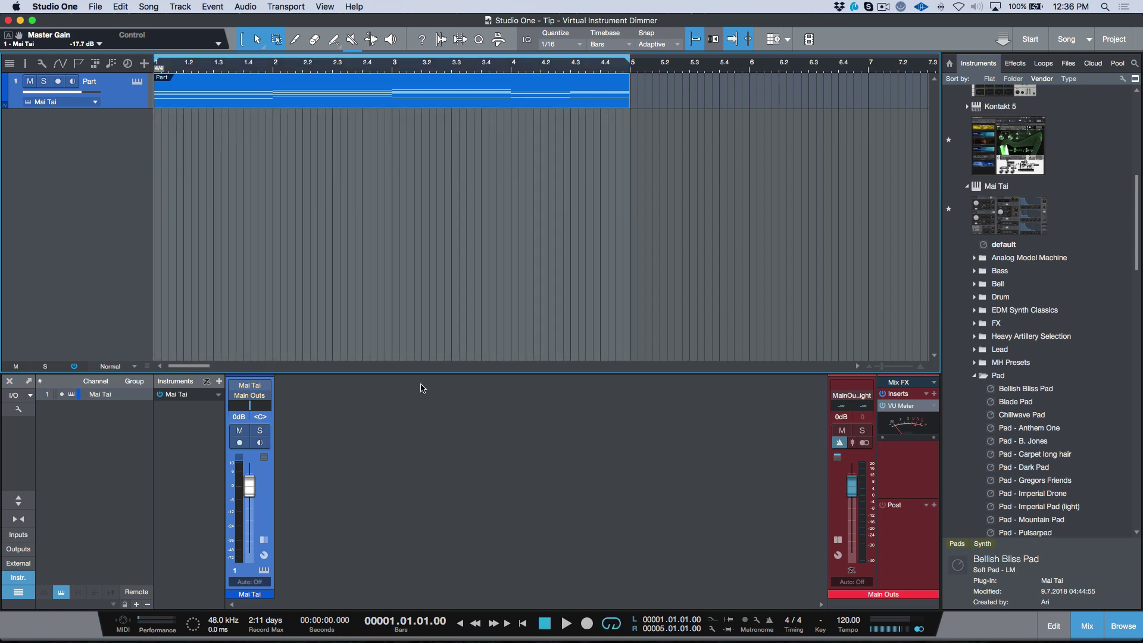
{"action": "left_click", "coordinate": [253, 386]}
{"action": "left_click_drag", "start_coordinate": [554, 23], "coordinate": [521, 19]}
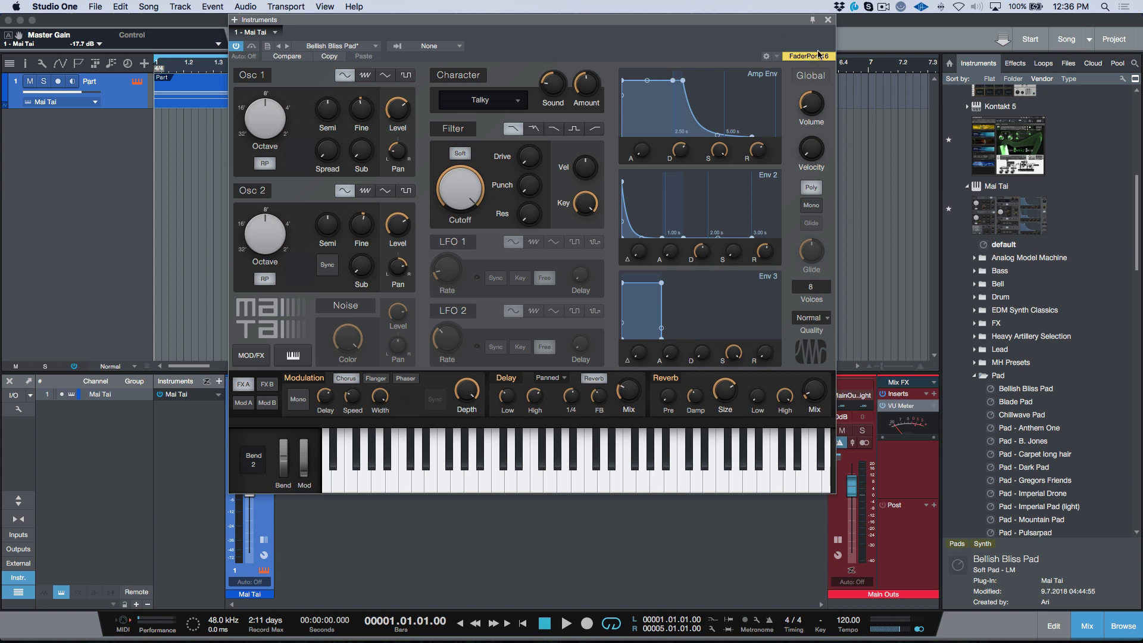
{"action": "left_click", "coordinate": [827, 20]}
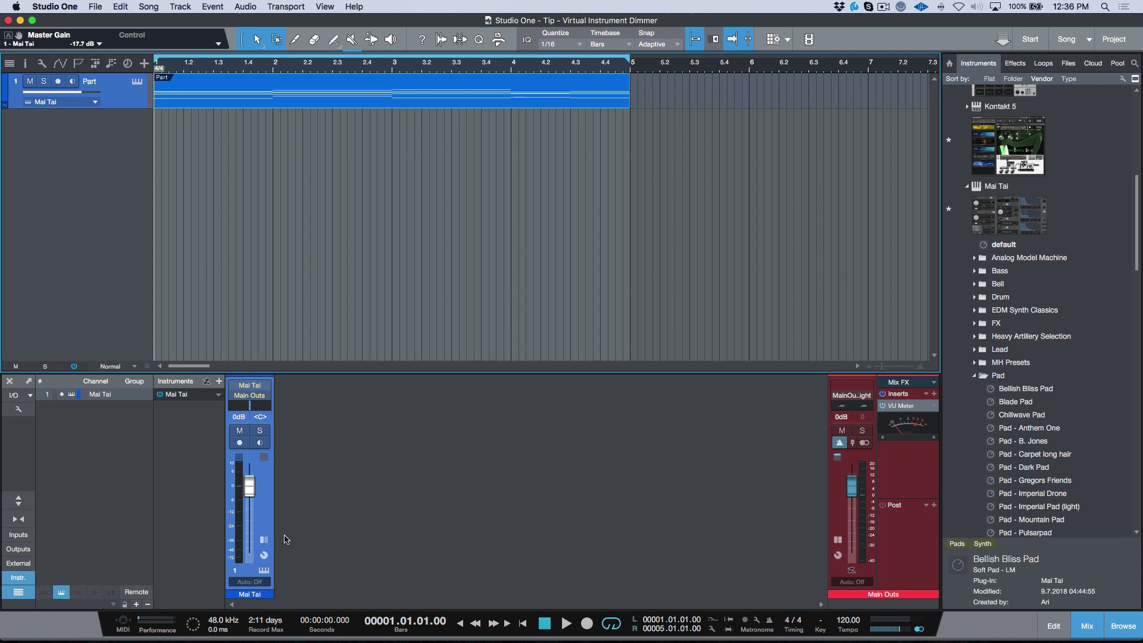
- Show the Mai Tai channel's inserts and browse, then dismiss, the insert plug-in list
{"action": "left_click", "coordinate": [264, 539]}
{"action": "left_click", "coordinate": [331, 383]}
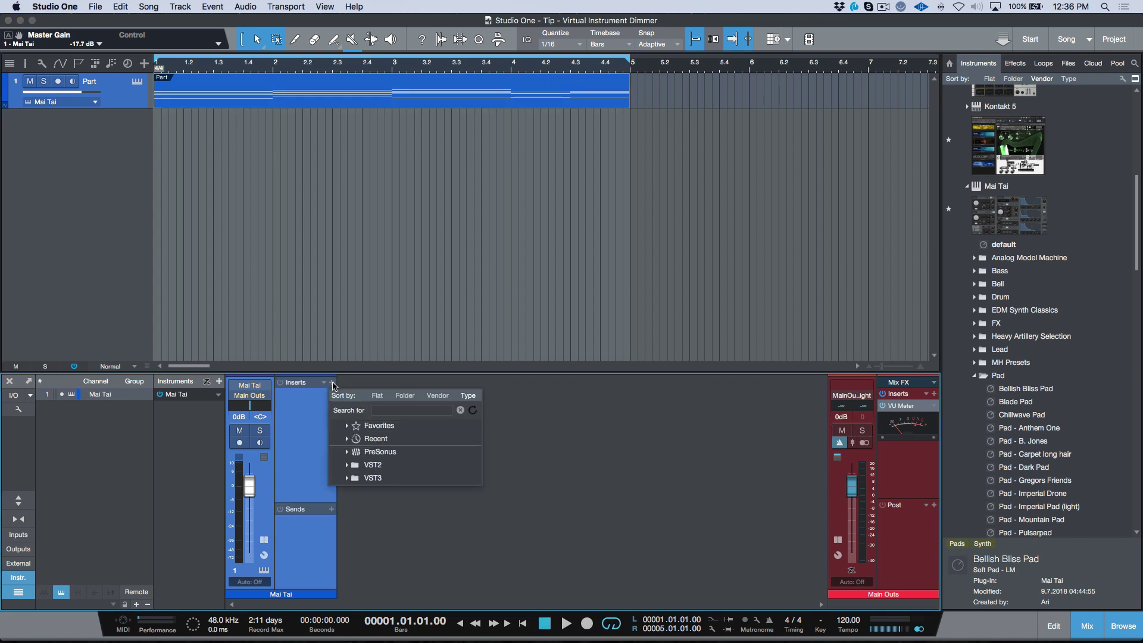
{"action": "left_click", "coordinate": [609, 434]}
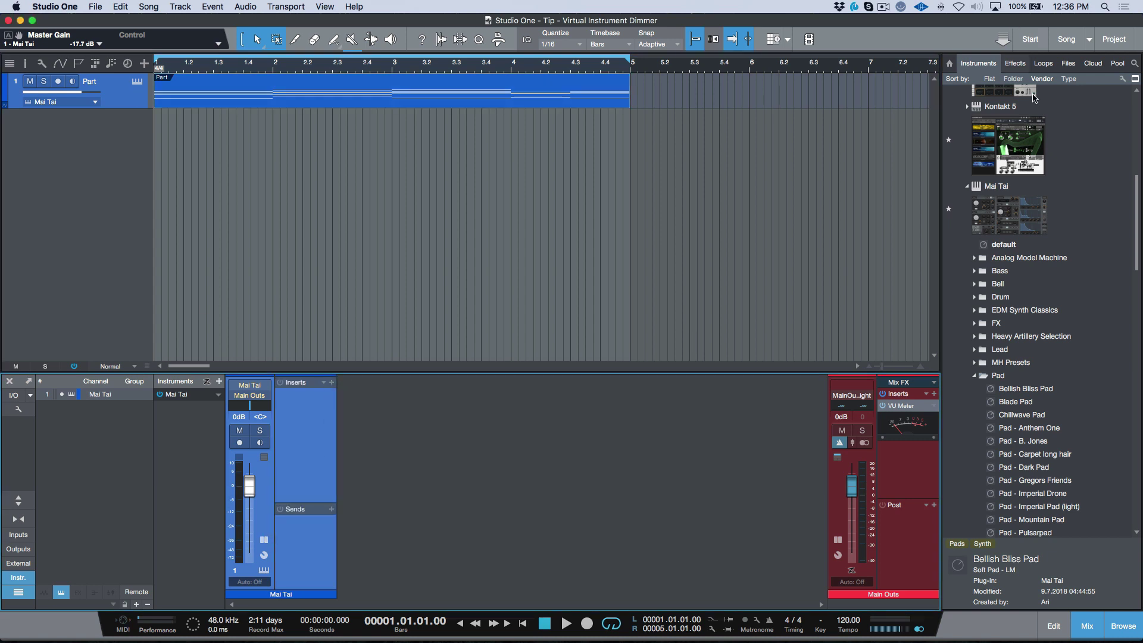
- Show the PreSonus effects folder in the browser and select the Mai Tai track
{"action": "left_click", "coordinate": [1015, 63]}
{"action": "scroll", "coordinate": [1025, 167], "scroll_direction": "down", "scroll_amount": 15}
{"action": "scroll", "coordinate": [1041, 238], "scroll_direction": "down", "scroll_amount": 20}
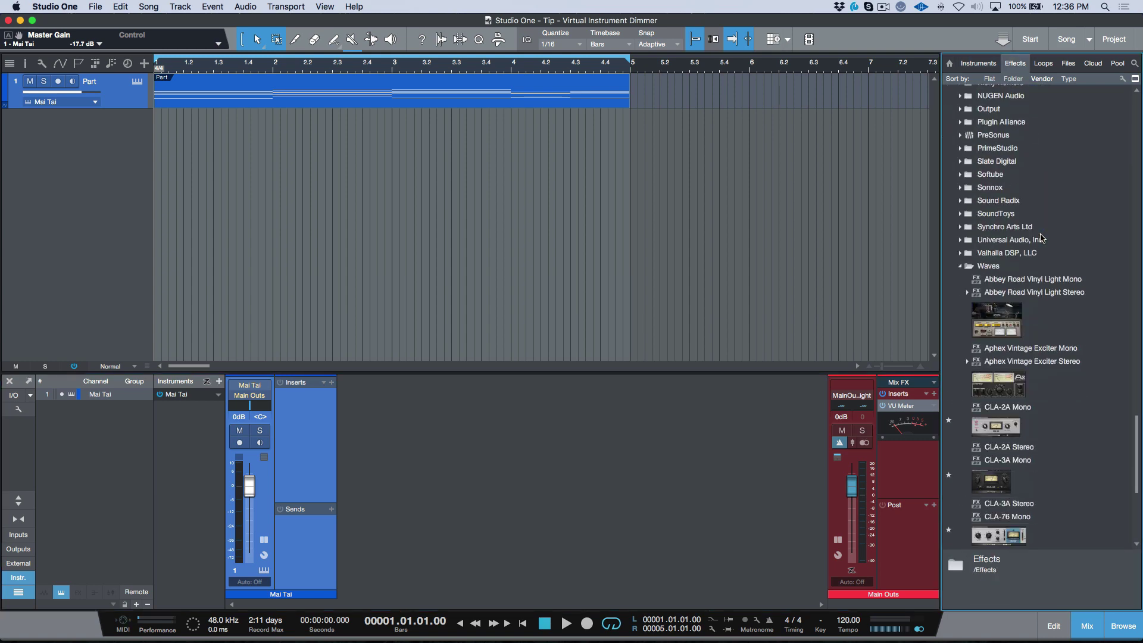
{"action": "left_click", "coordinate": [960, 266]}
{"action": "left_click", "coordinate": [991, 175]}
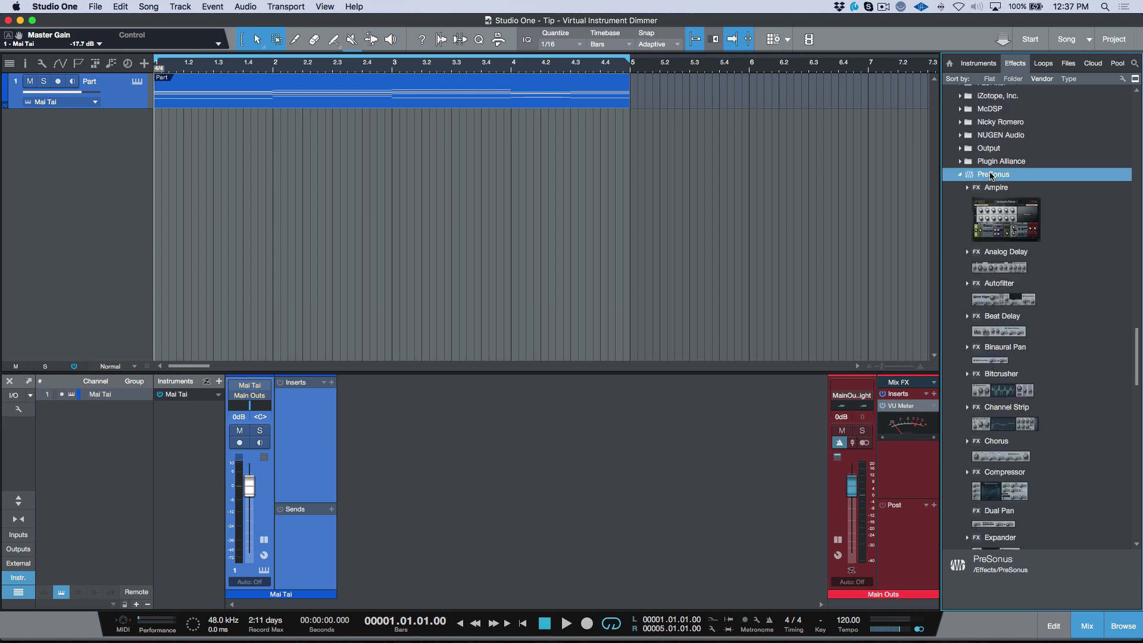
{"action": "left_click", "coordinate": [131, 103]}
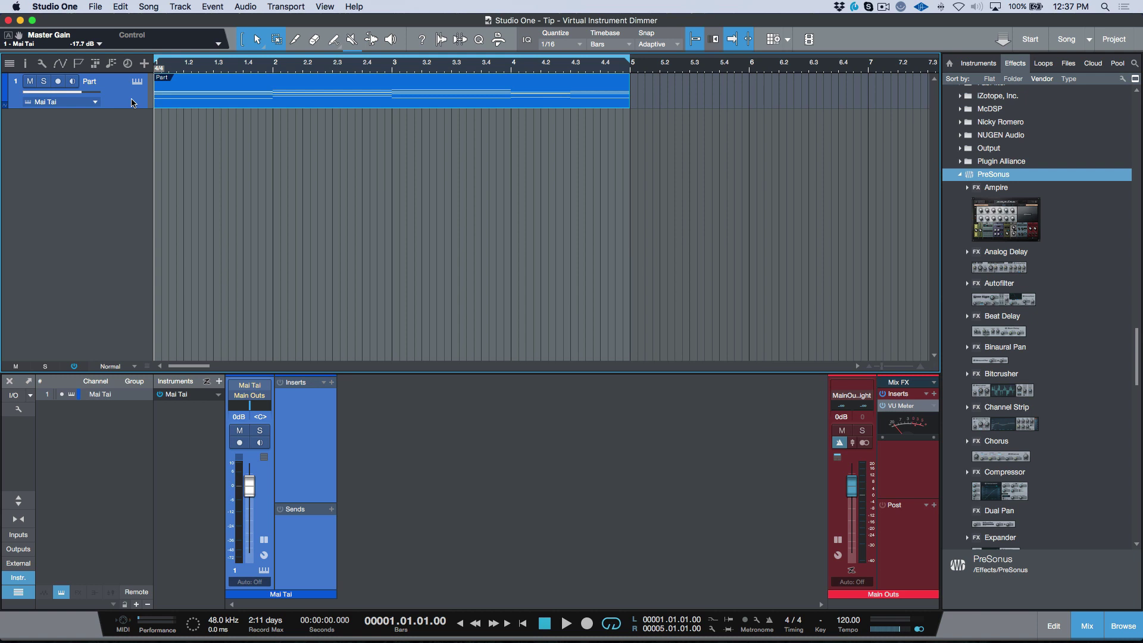
- Reload the Bellish Bliss Pad preset in the Mai Tai editor, then close the editor
{"action": "left_click", "coordinate": [137, 82]}
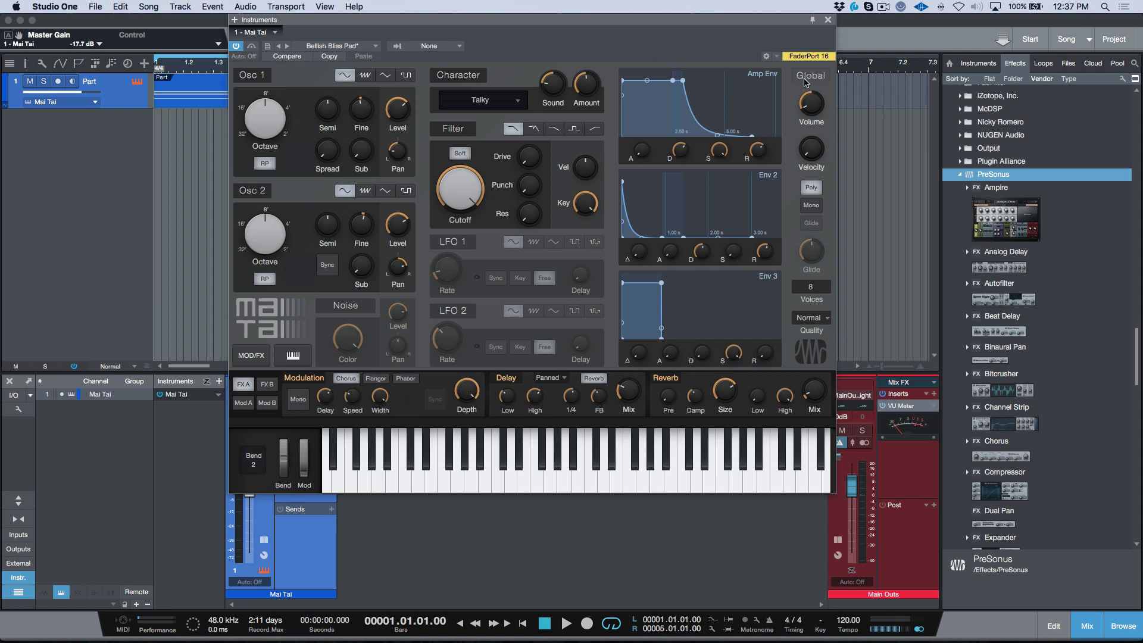
{"action": "left_click", "coordinate": [359, 48]}
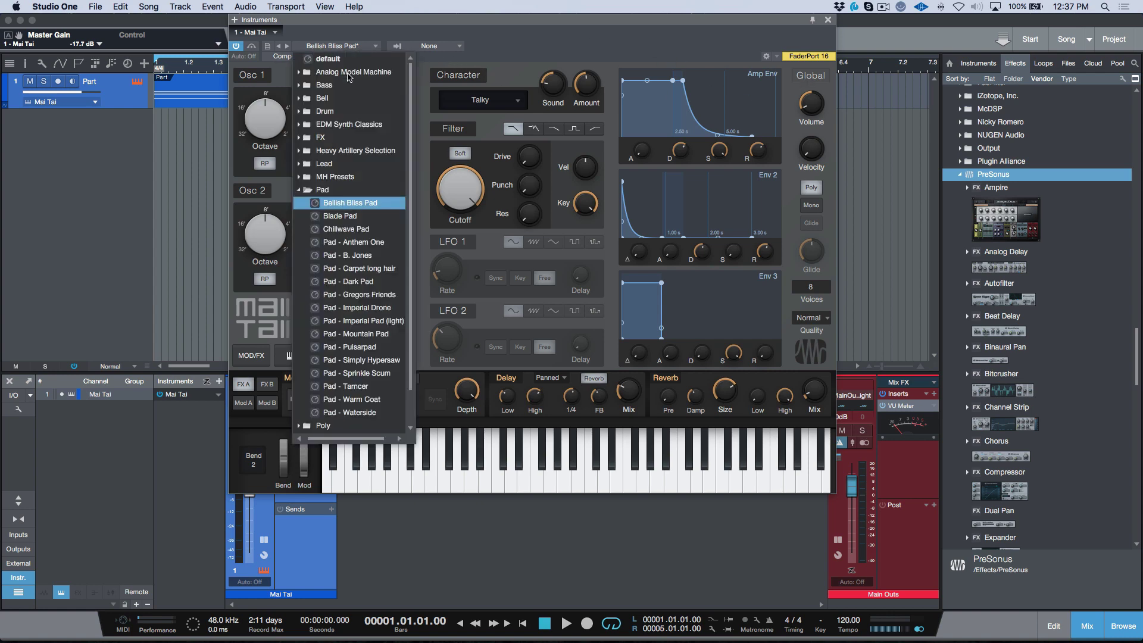
{"action": "left_click", "coordinate": [359, 203]}
{"action": "left_click", "coordinate": [828, 19]}
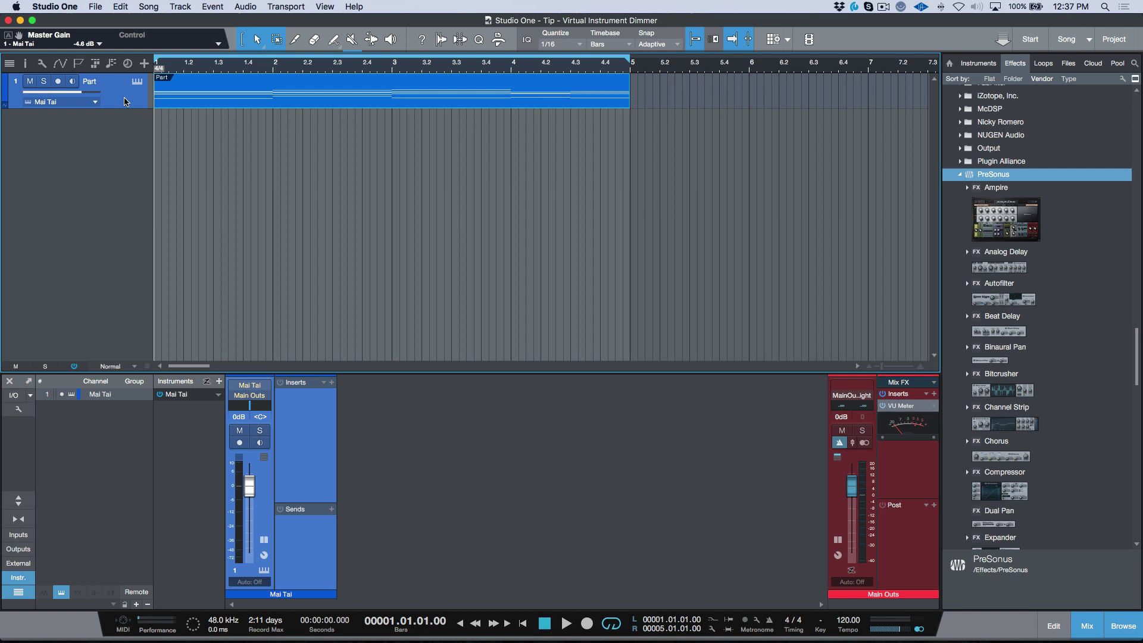
- Add a Mixtool with Ctrl+Alt+D and raise its gain to -10.92 dB during playback
{"action": "key", "text": "ctrl+alt+d"}
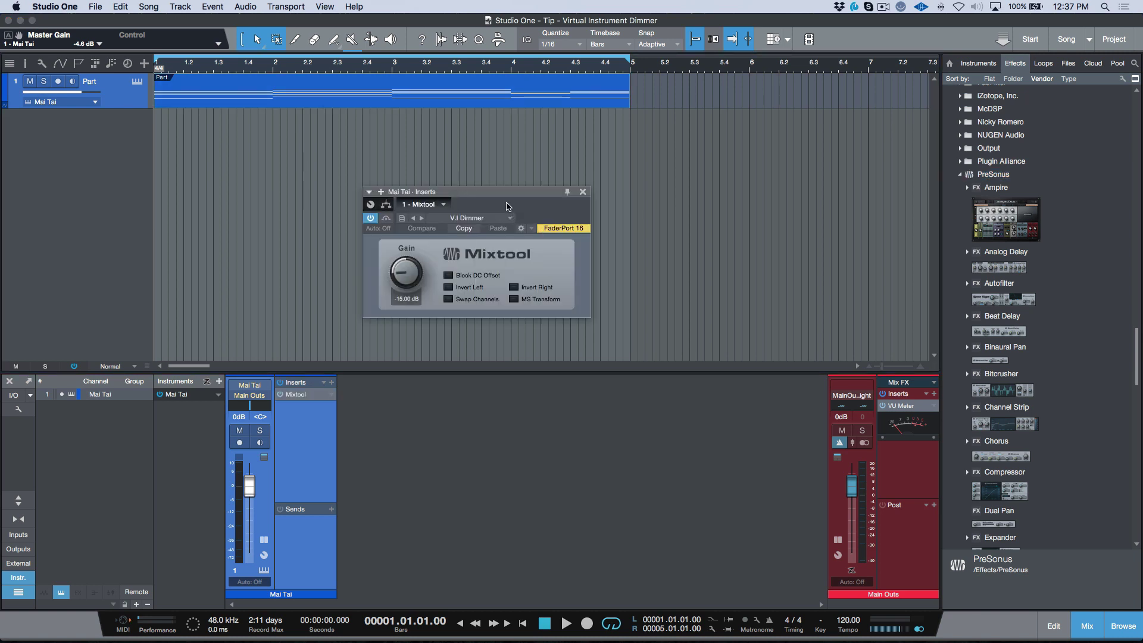
{"action": "key", "text": "space"}
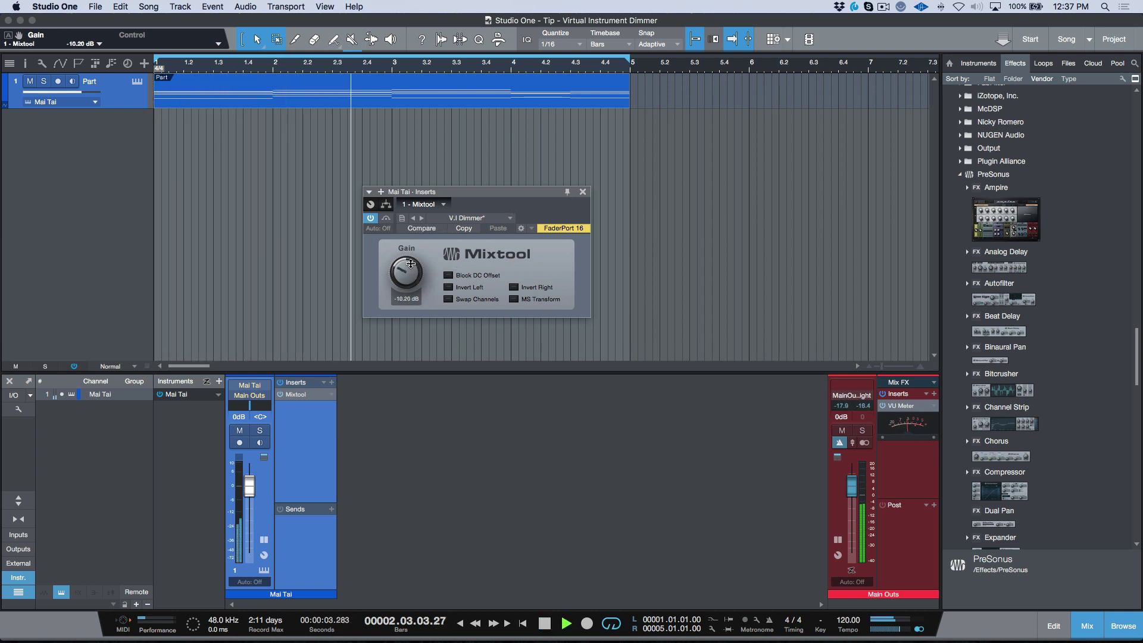
{"action": "left_click_drag", "start_coordinate": [409, 275], "coordinate": [413, 271]}
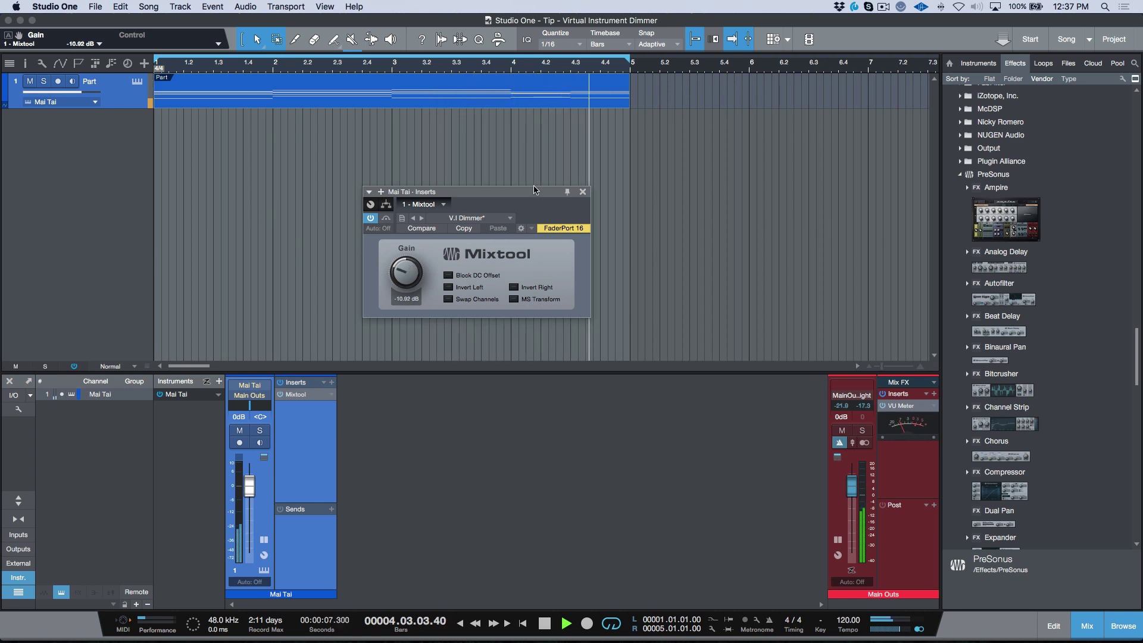
{"action": "key", "text": "space"}
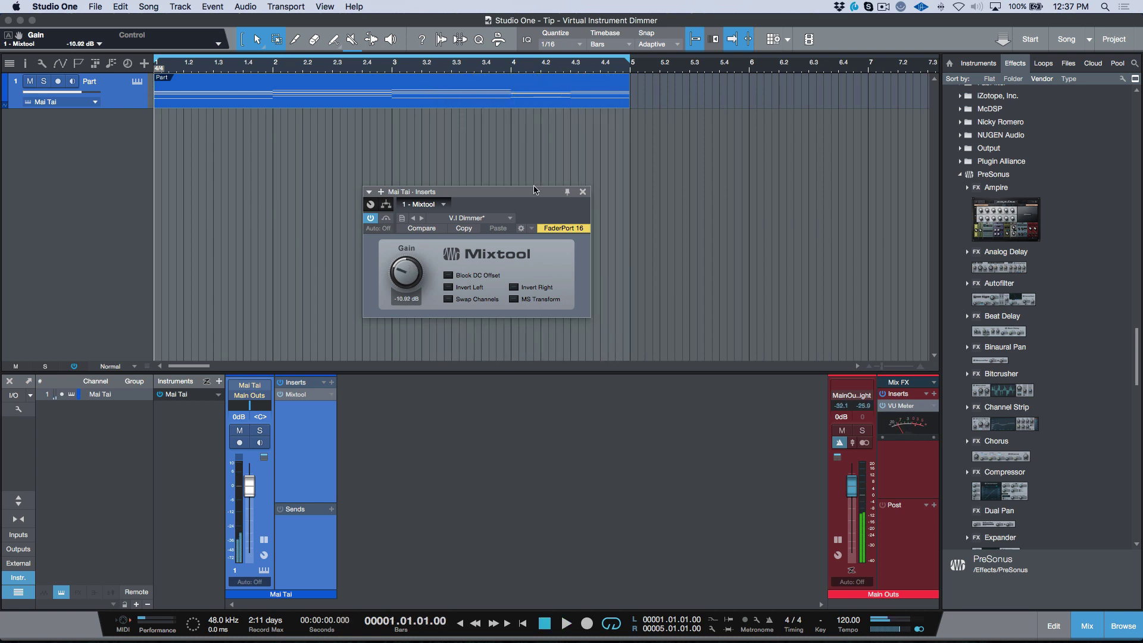
{"action": "left_click", "coordinate": [138, 82]}
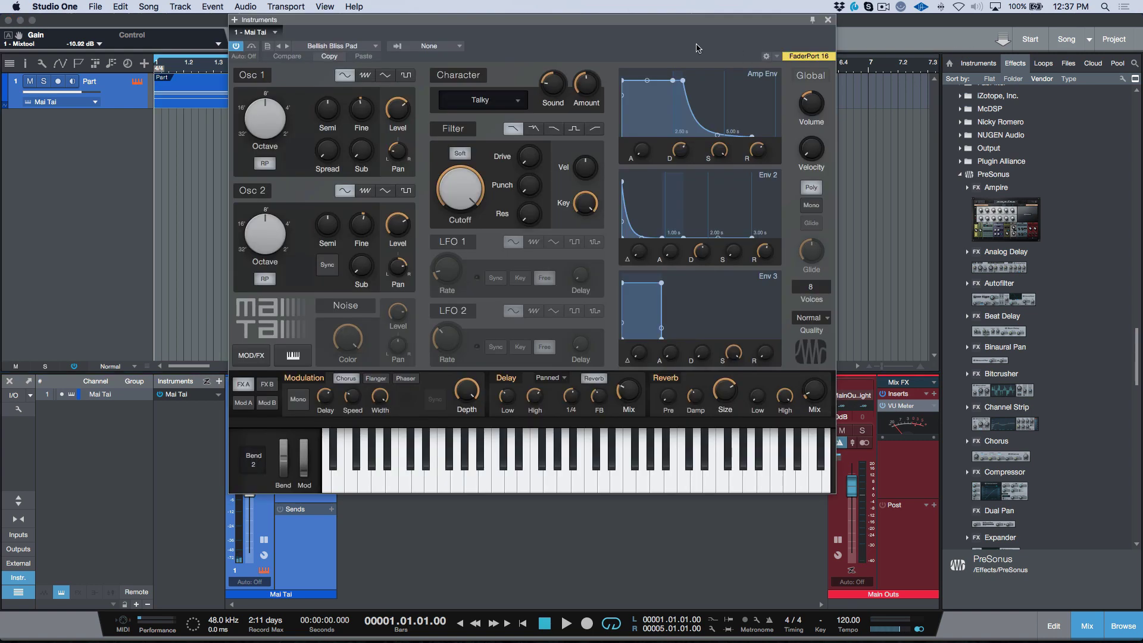
- Step through Mai Tai presets to Chillwave Pad and play the song to audition it
{"action": "left_click", "coordinate": [287, 46]}
{"action": "left_click", "coordinate": [287, 47]}
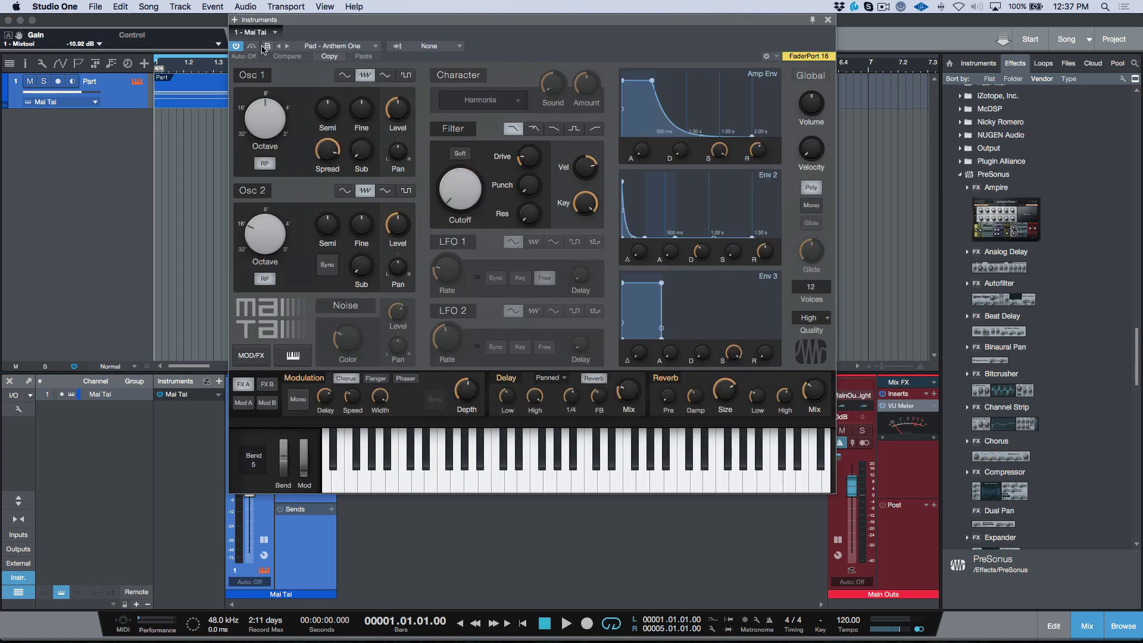
{"action": "left_click", "coordinate": [287, 46]}
{"action": "key", "text": "space"}
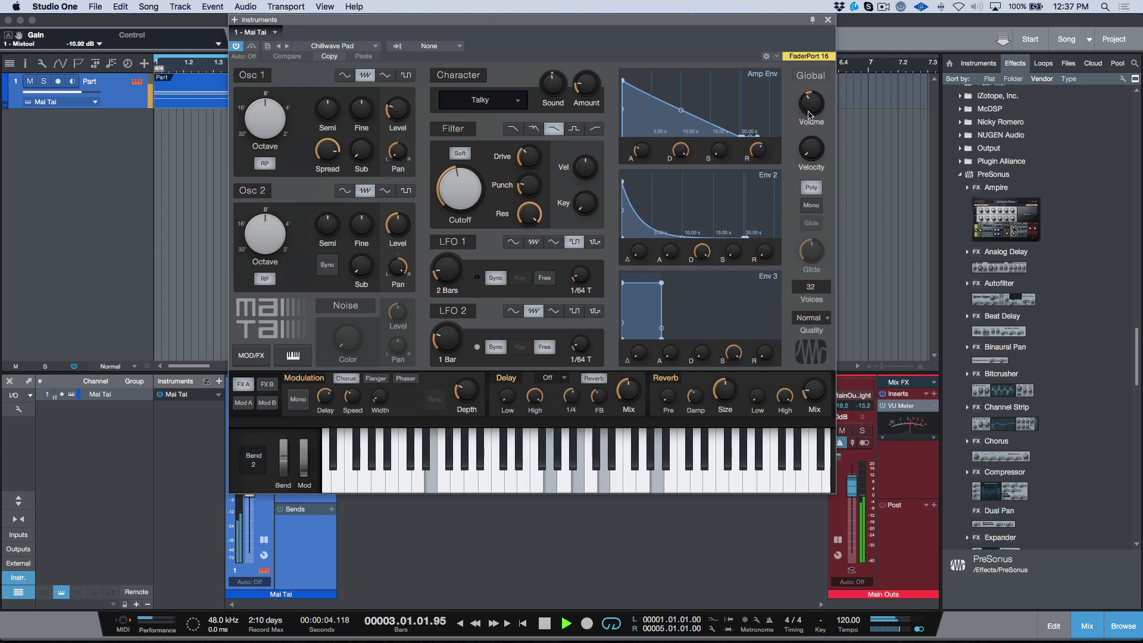
{"action": "mouse_move", "coordinate": [811, 108]}
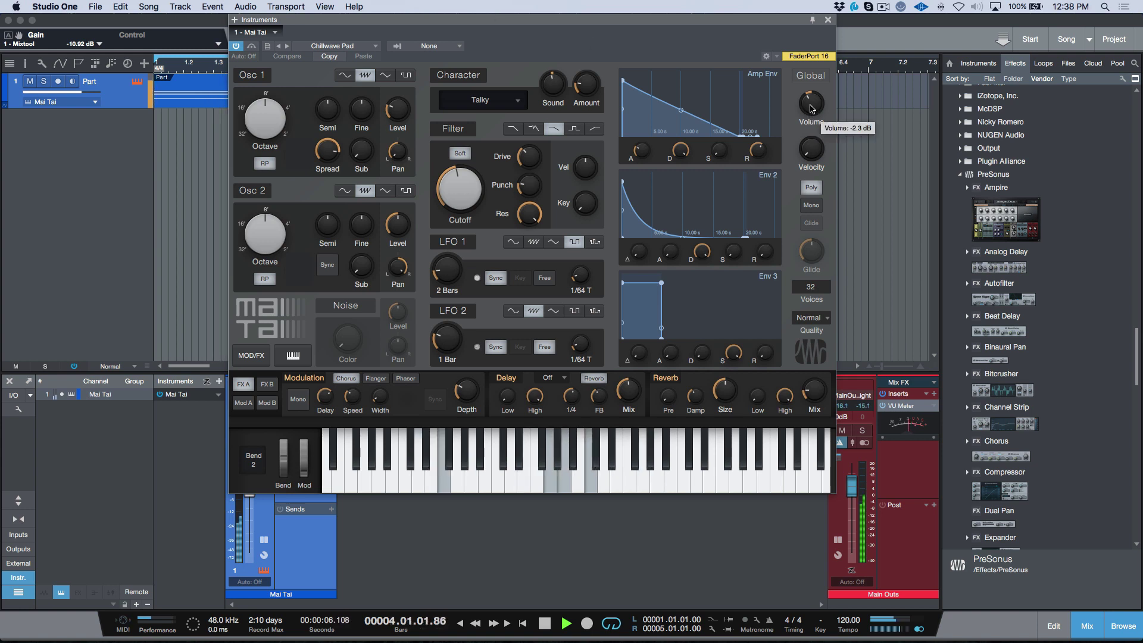
{"action": "key", "text": "space"}
{"action": "mouse_move", "coordinate": [369, 149]}
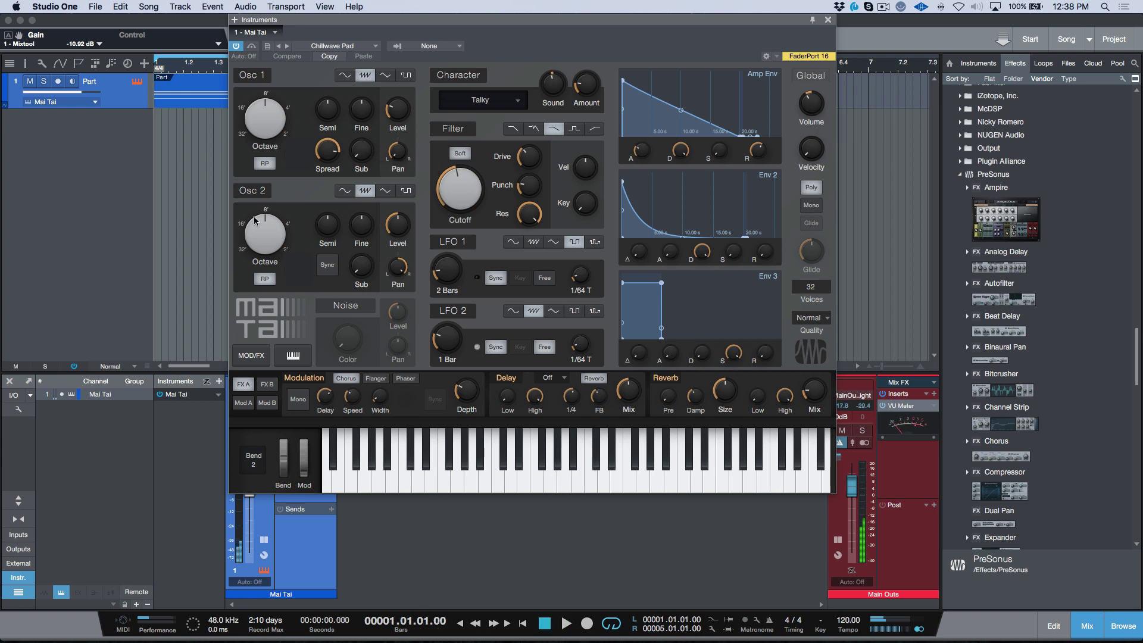
- Close the plug-in windows and render the Mai Tai track to audio with its inserts
{"action": "left_click", "coordinate": [26, 64]}
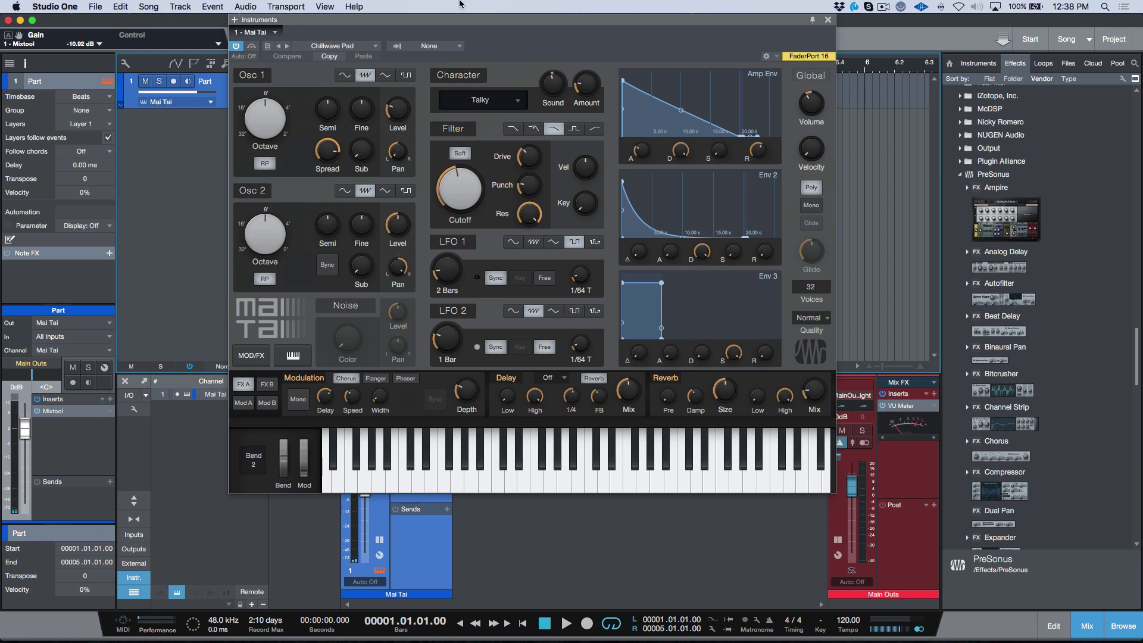
{"action": "left_click", "coordinate": [827, 19]}
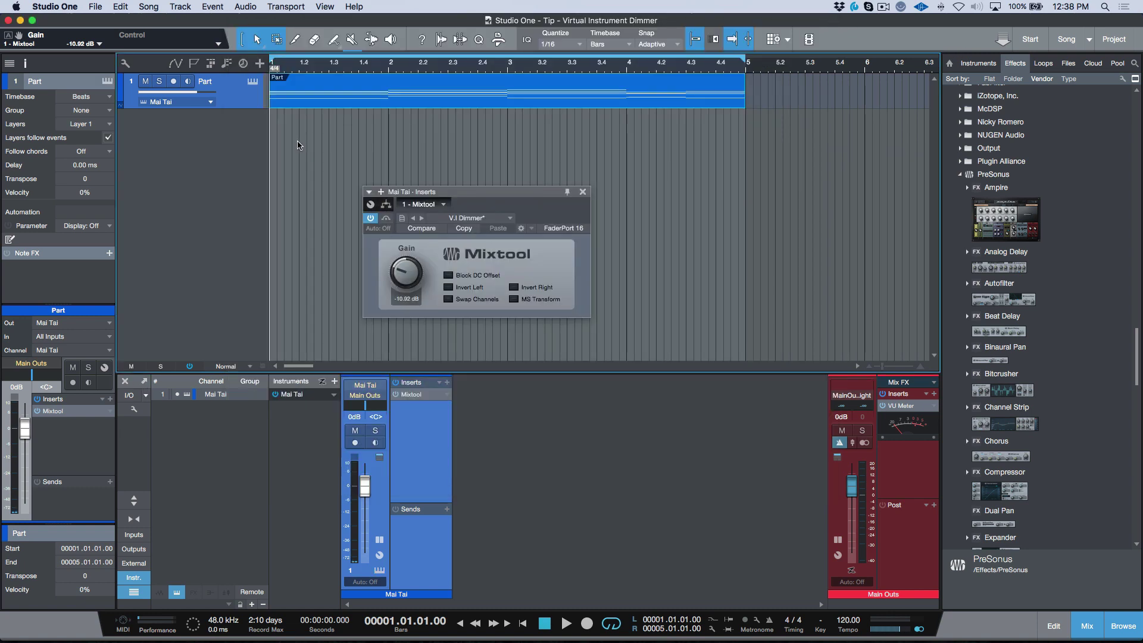
{"action": "left_click", "coordinate": [583, 192]}
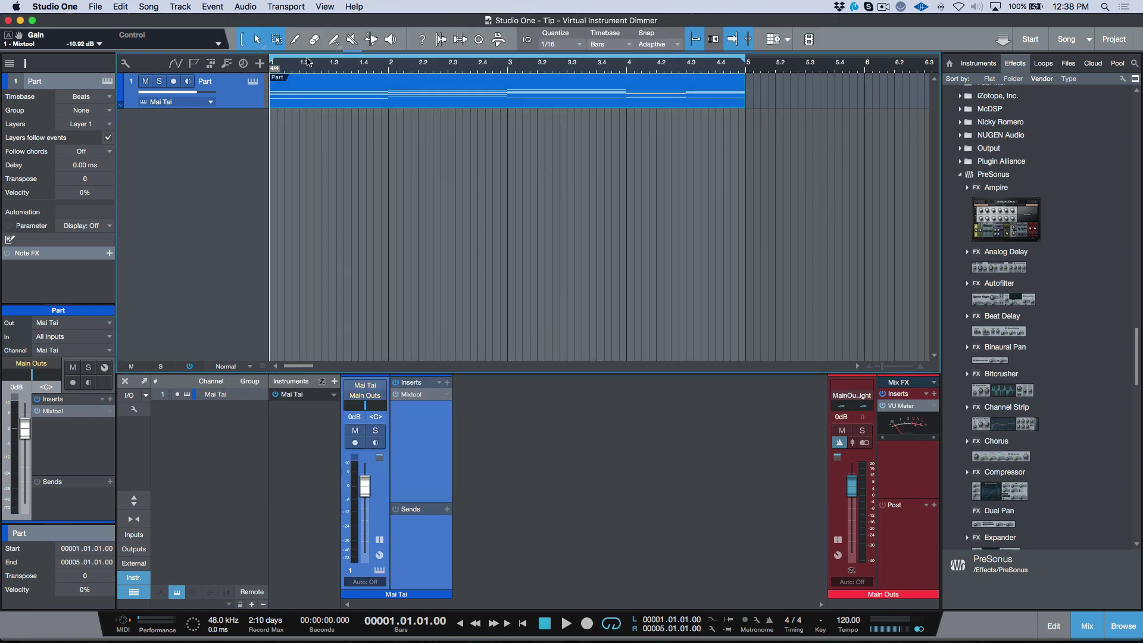
{"action": "right_click", "coordinate": [235, 102]}
{"action": "left_click", "coordinate": [315, 289]}
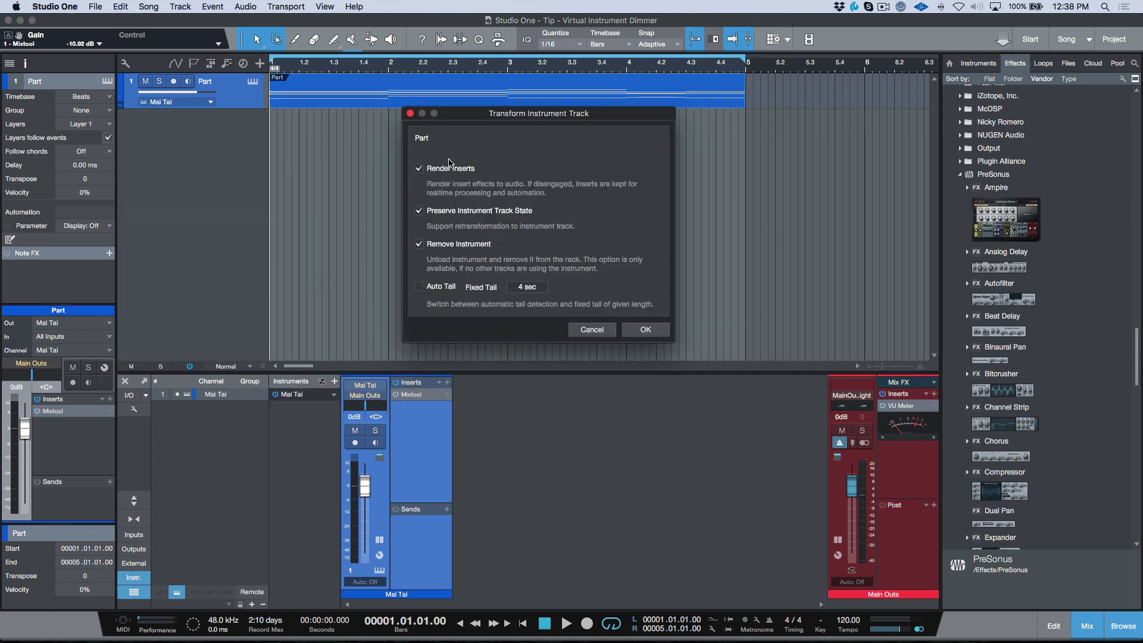
{"action": "left_click", "coordinate": [646, 331]}
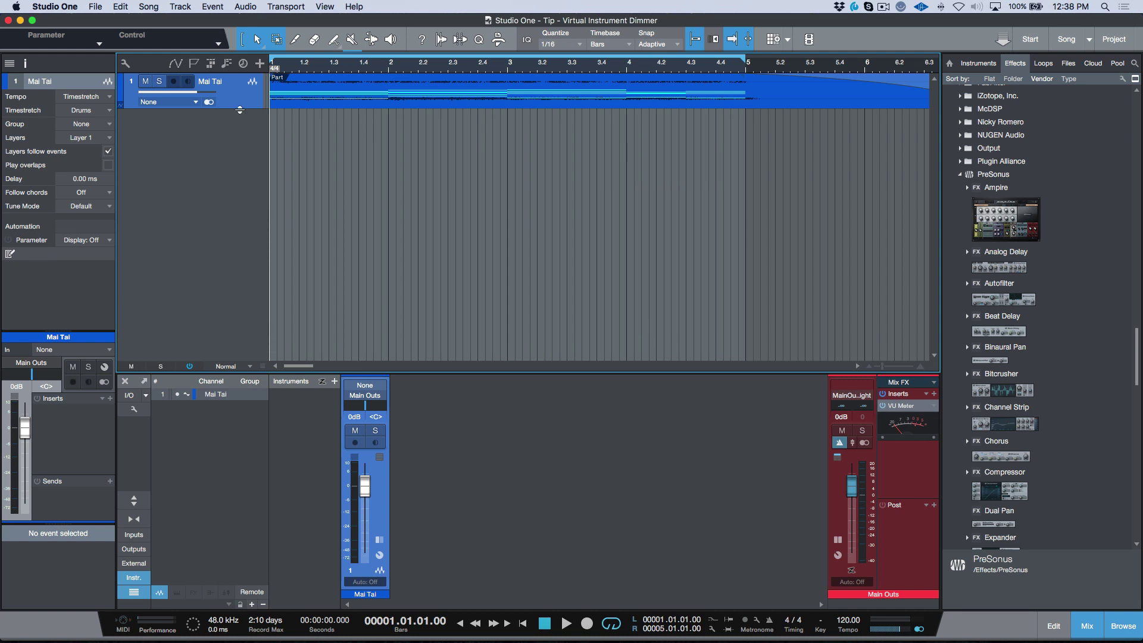
- Enlarge the rendered track, transform it back into an instrument track, and show its inserts
{"action": "left_click_drag", "start_coordinate": [238, 110], "coordinate": [250, 238]}
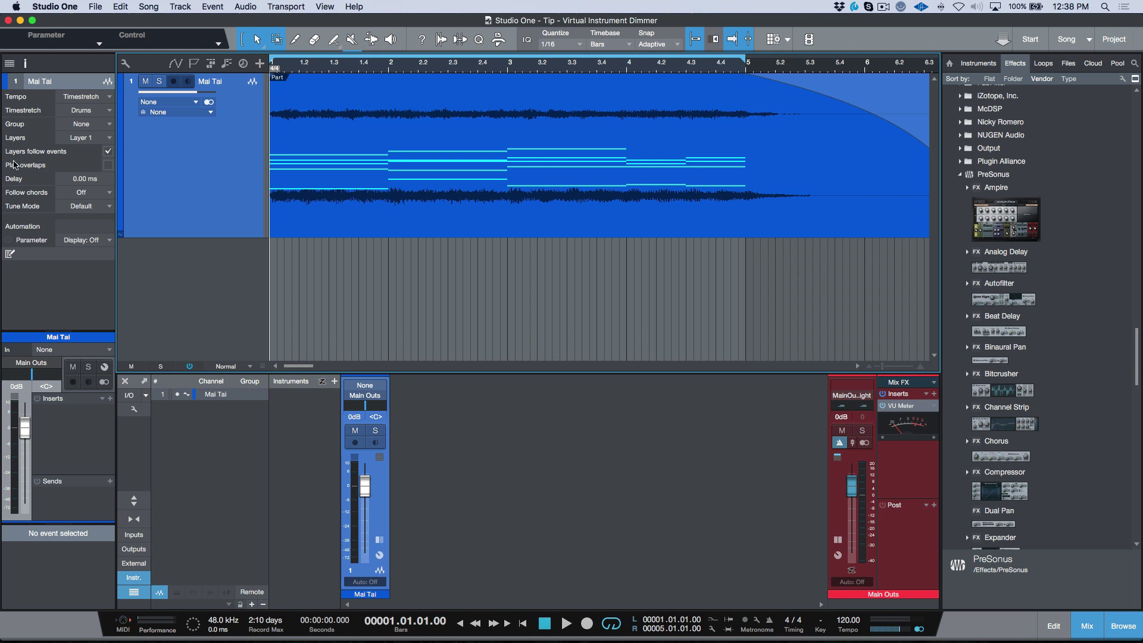
{"action": "right_click", "coordinate": [153, 159]}
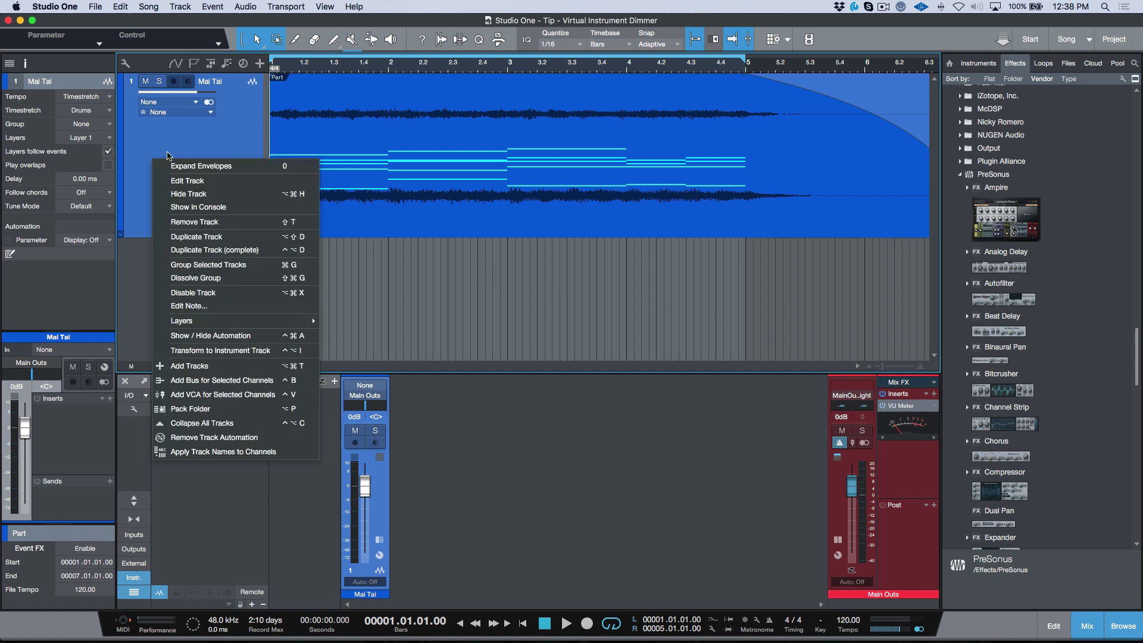
{"action": "left_click", "coordinate": [220, 351]}
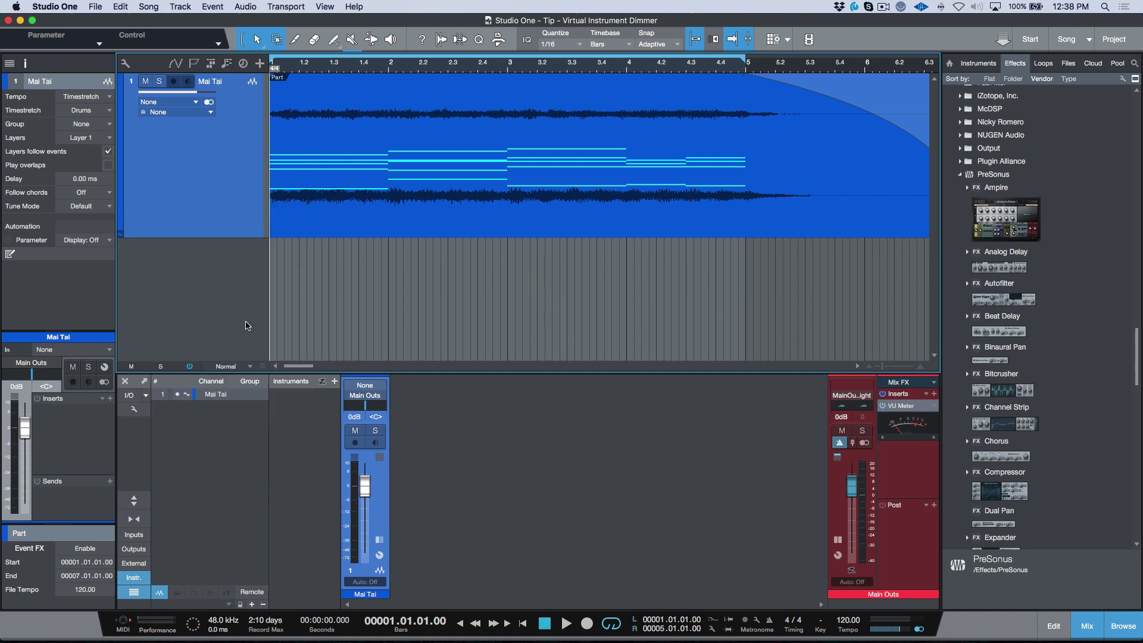
{"action": "left_click", "coordinate": [379, 540]}
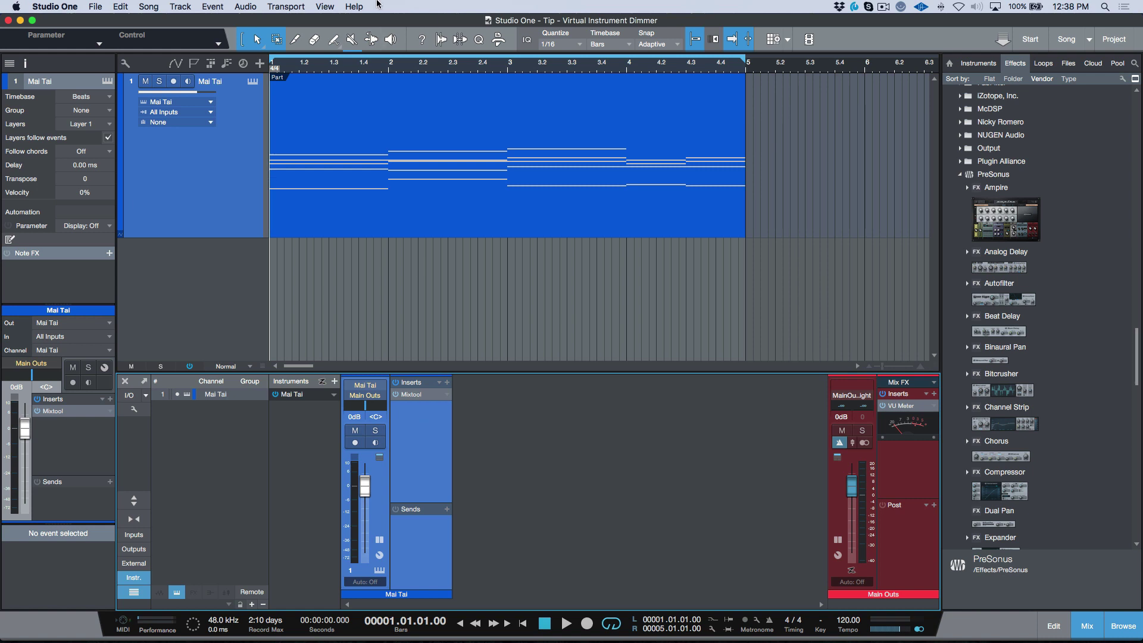
{"action": "left_click", "coordinate": [499, 39]}
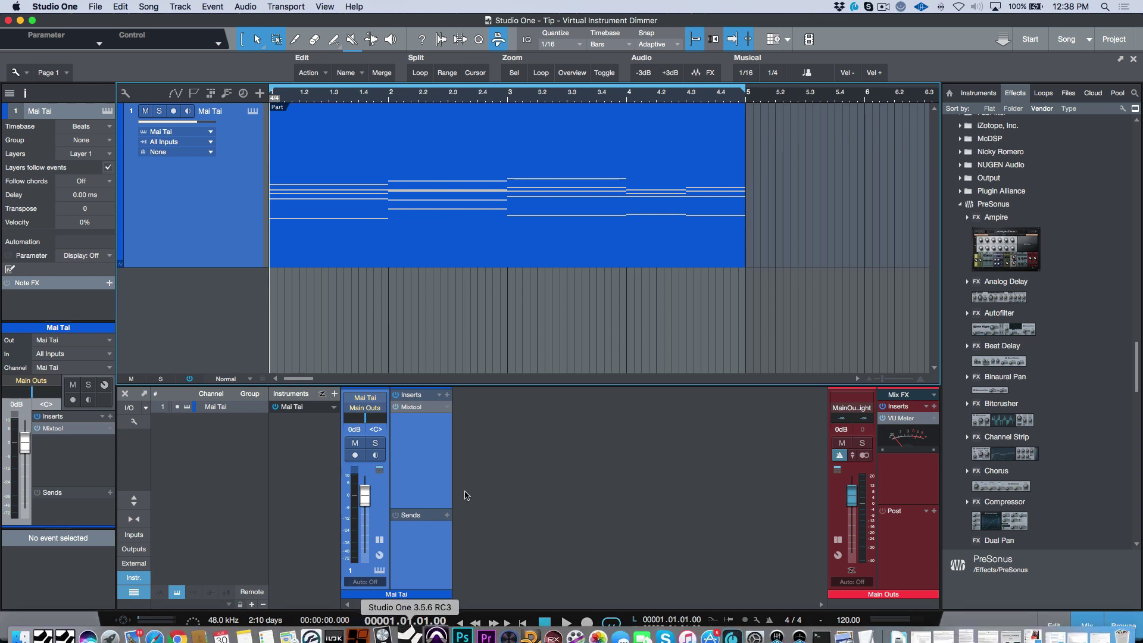
- Load the MH Presets > V.I Dimmer preset (-15 dB) into the Mai Tai channel's Mixtool, then close it
{"action": "left_click", "coordinate": [415, 408]}
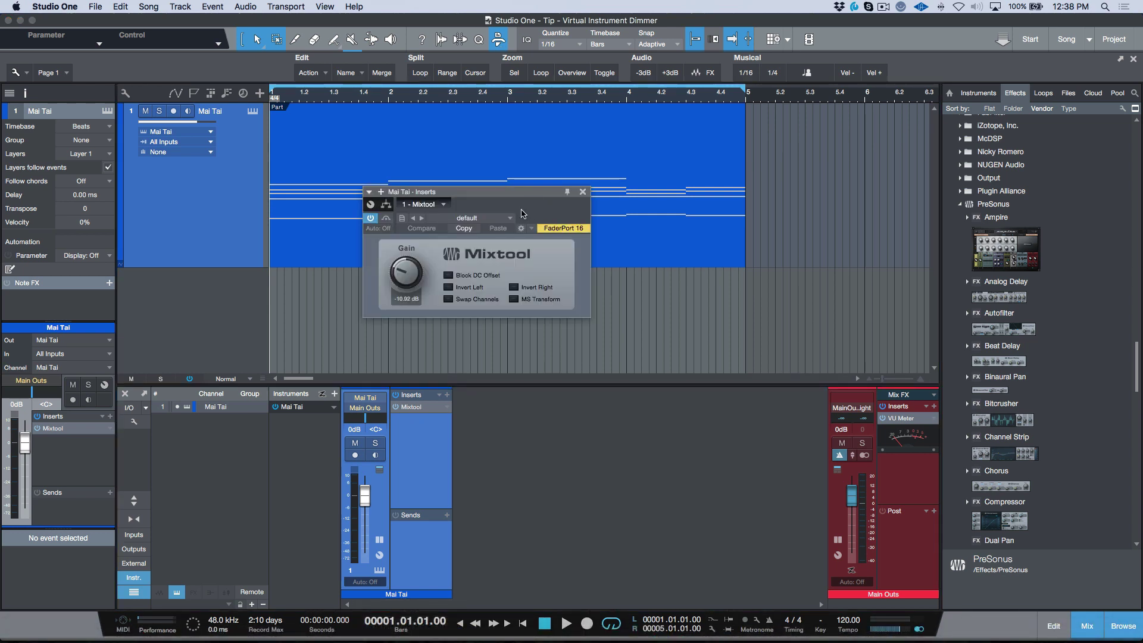
{"action": "left_click_drag", "start_coordinate": [521, 193], "coordinate": [538, 191]}
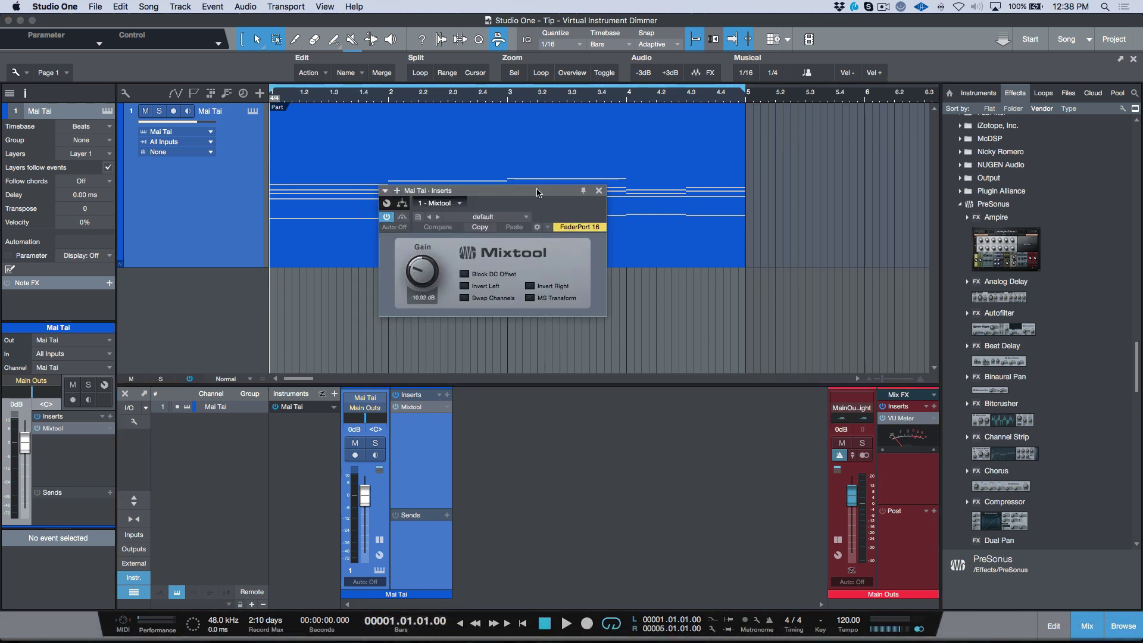
{"action": "left_click", "coordinate": [478, 218]}
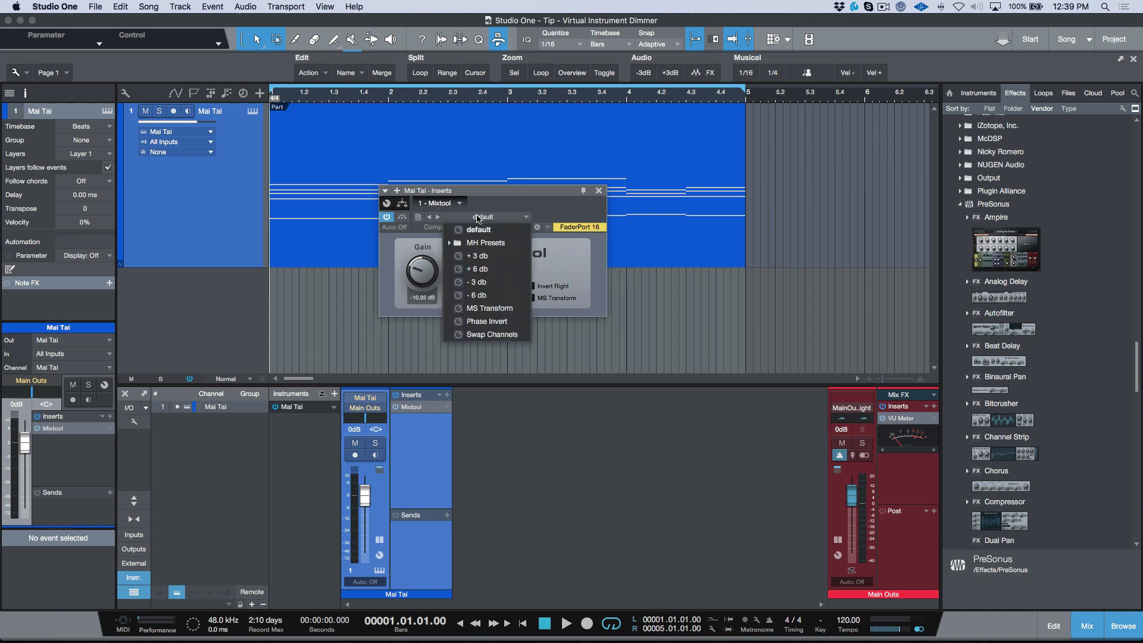
{"action": "left_click", "coordinate": [487, 242]}
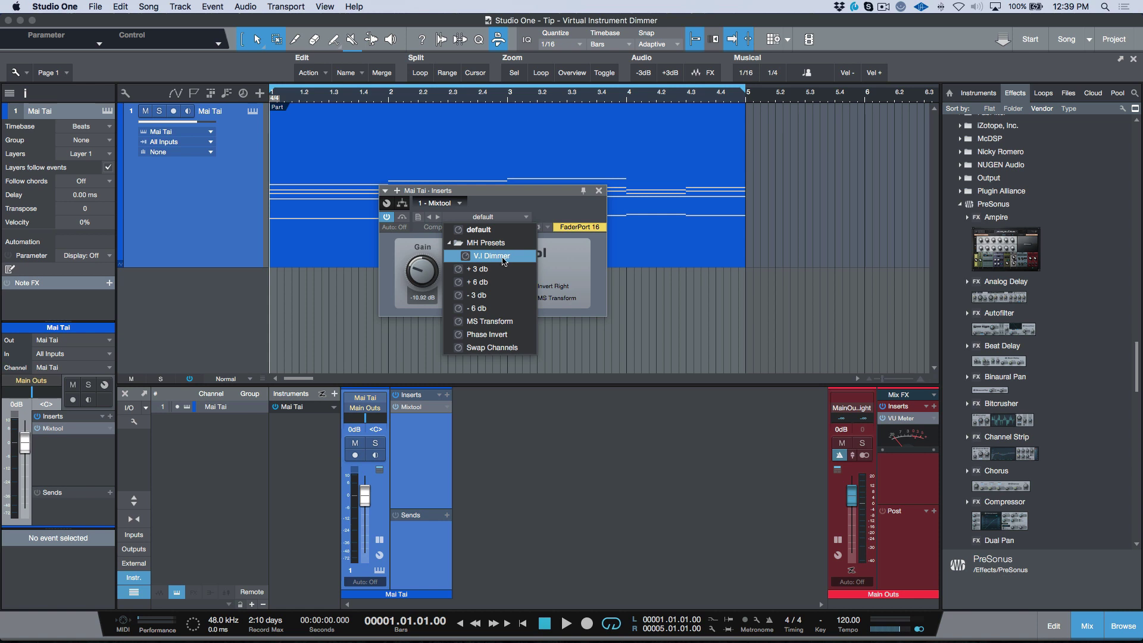
{"action": "left_click", "coordinate": [506, 260]}
{"action": "left_click", "coordinate": [425, 276]}
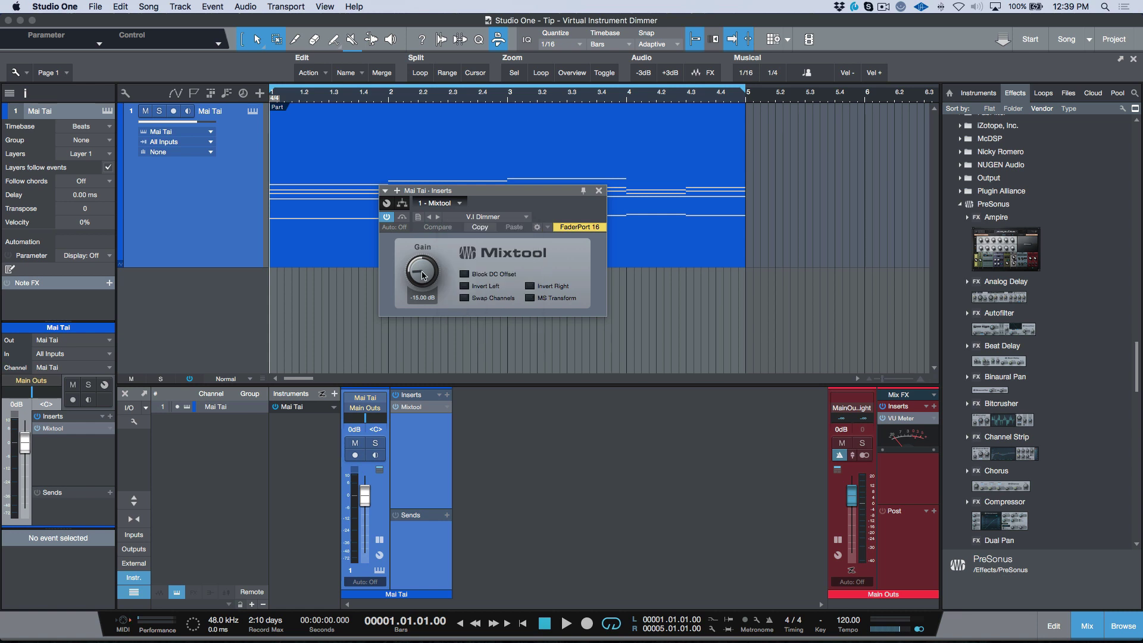
{"action": "left_click", "coordinate": [599, 191]}
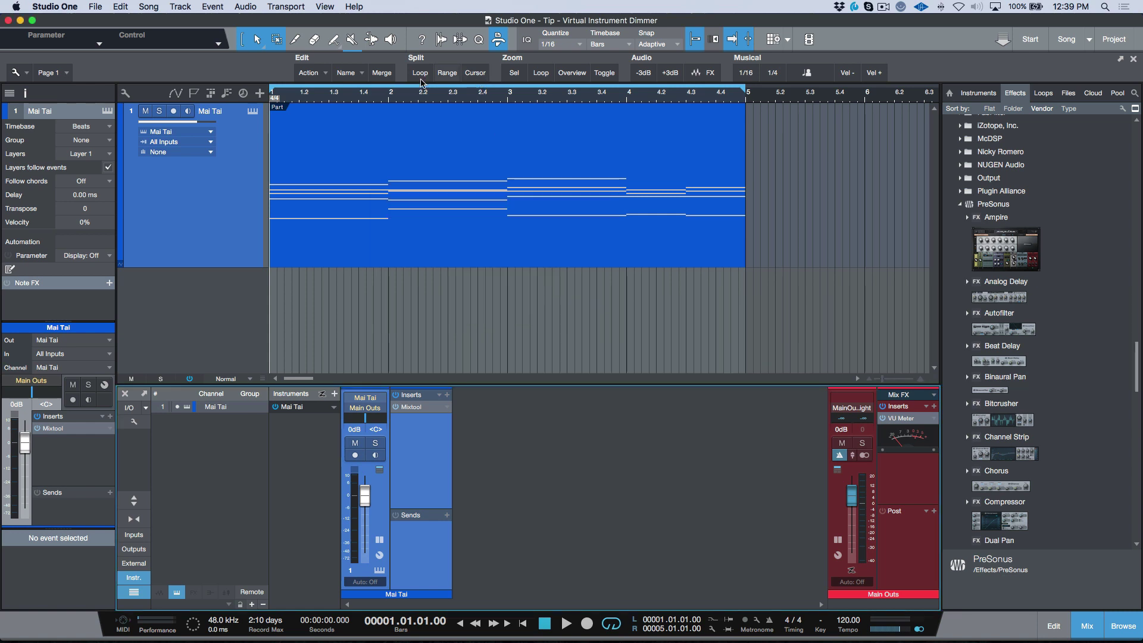
- Open the Add Mixtool macro from the Macro Organizer and widen and move its editor window
{"action": "left_click", "coordinate": [18, 76]}
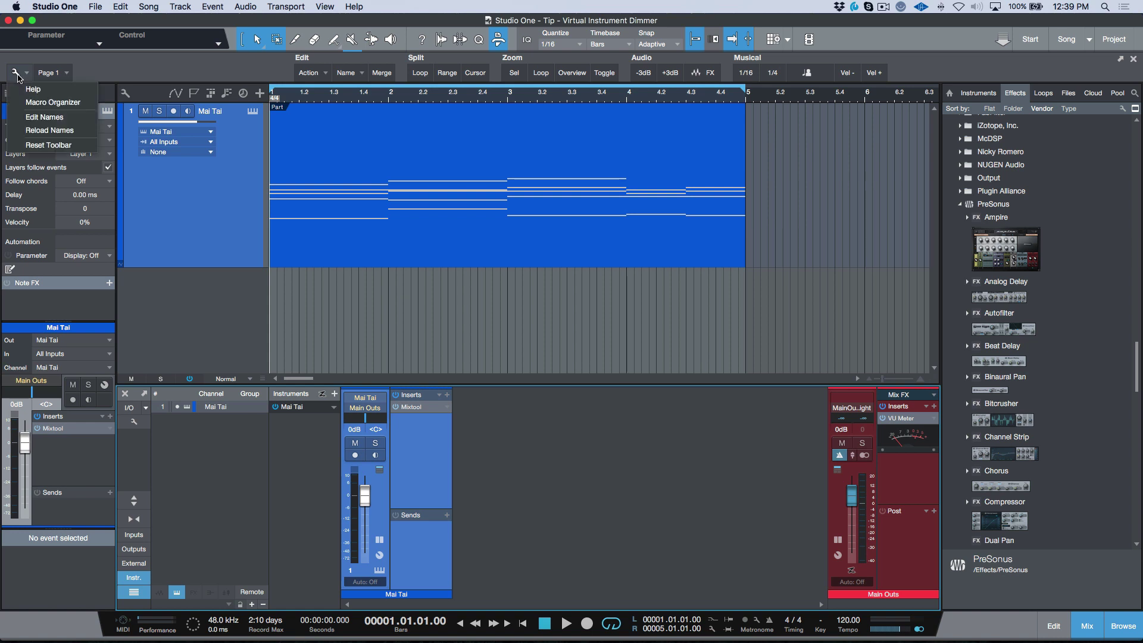
{"action": "left_click", "coordinate": [44, 98]}
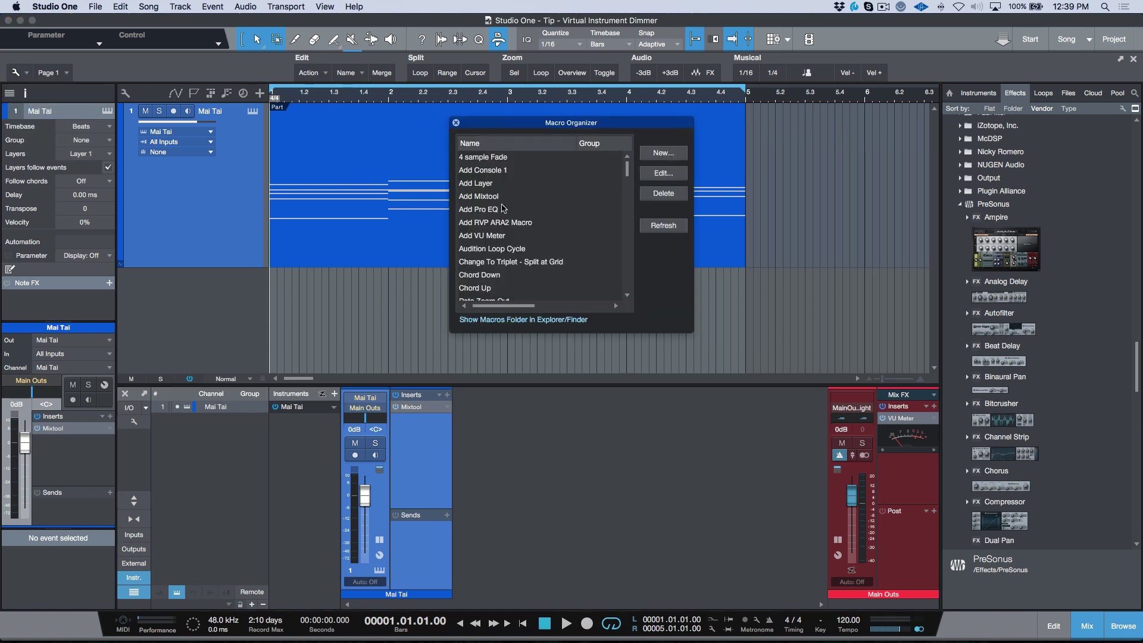
{"action": "left_click", "coordinate": [498, 198]}
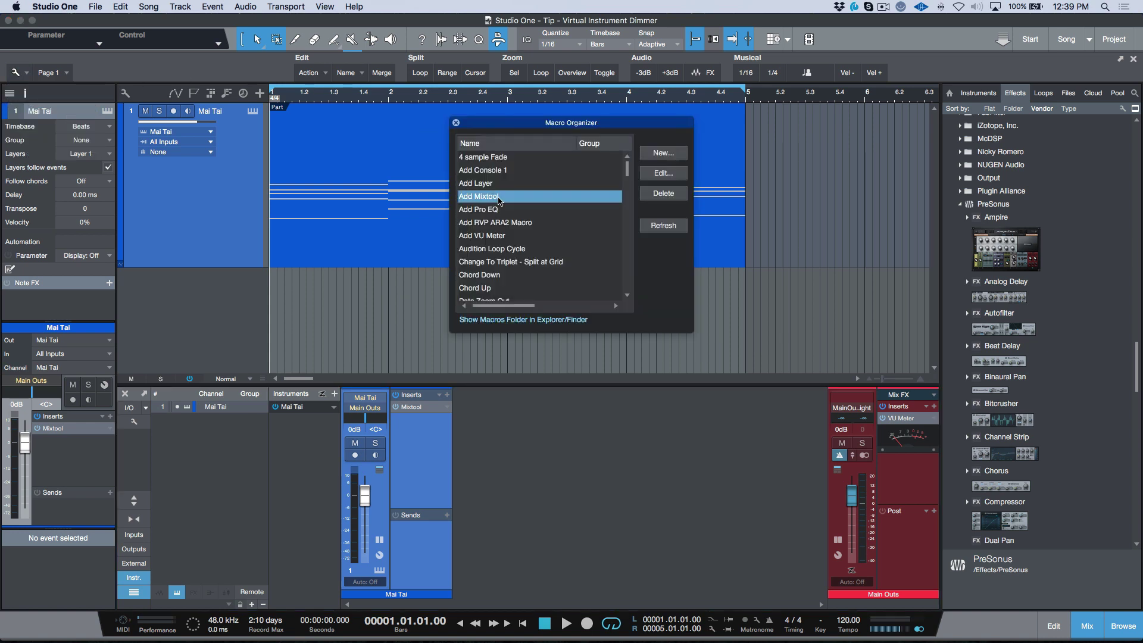
{"action": "left_click", "coordinate": [663, 174]}
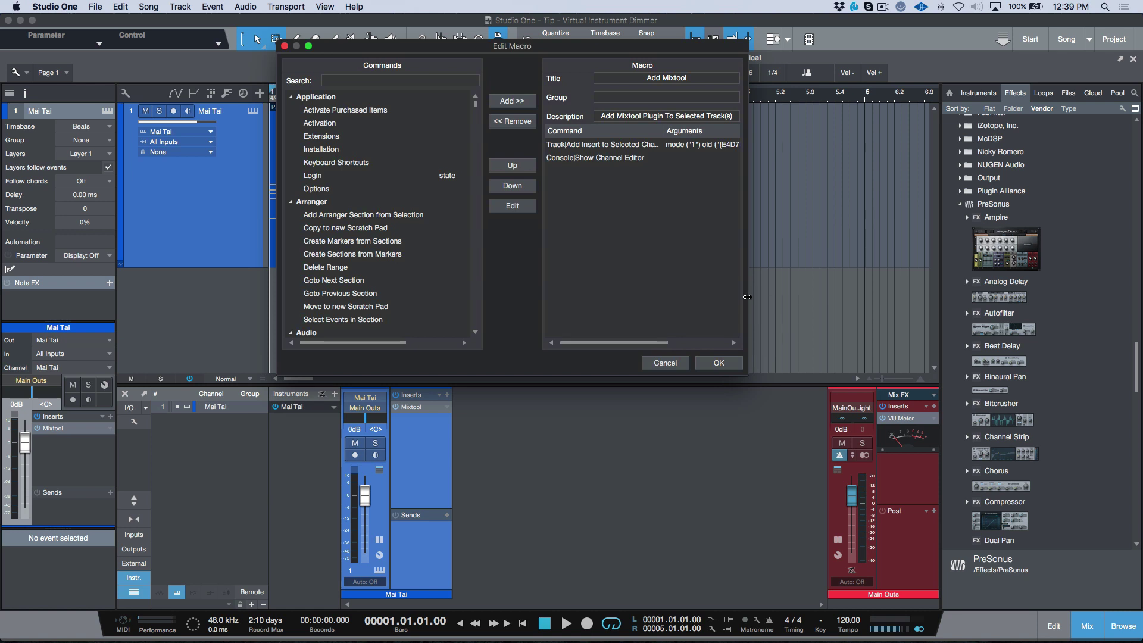
{"action": "left_click_drag", "start_coordinate": [748, 298], "coordinate": [992, 279]}
{"action": "left_click_drag", "start_coordinate": [789, 48], "coordinate": [664, 107]}
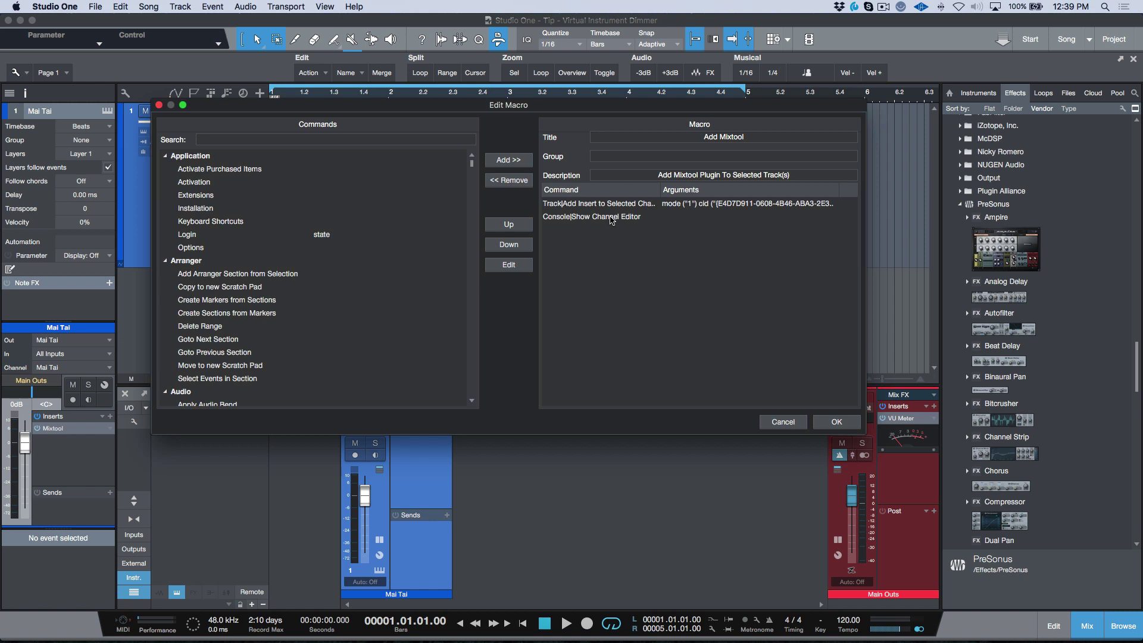
- Filter the commands list by 'inser' and select Add Insert to Selected Channels
{"action": "left_click", "coordinate": [317, 141]}
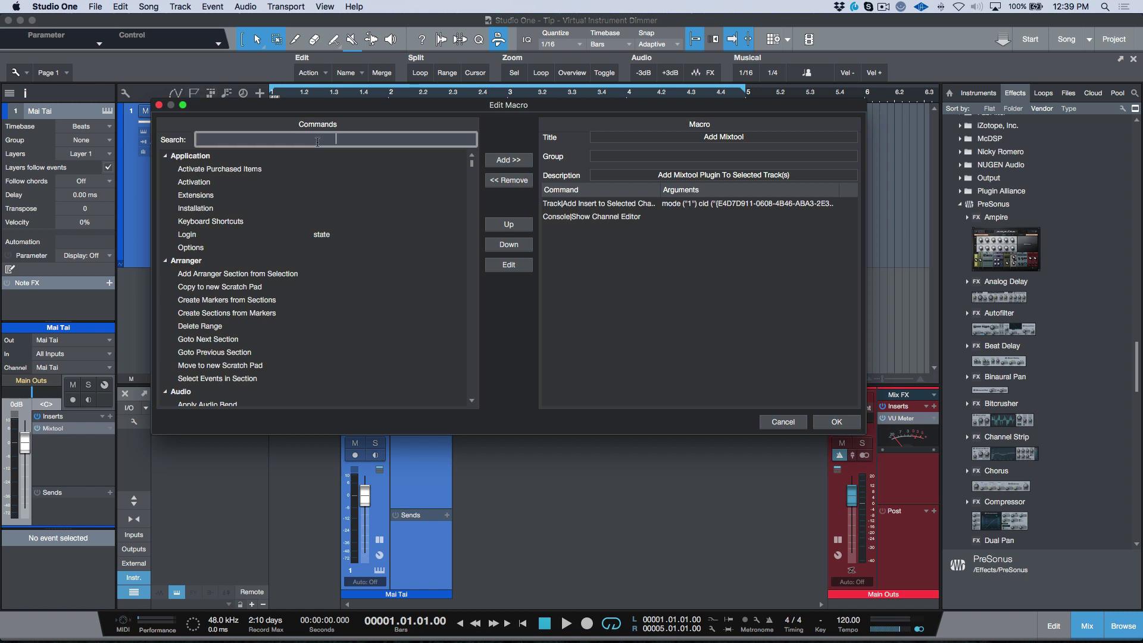
{"action": "type", "text": "insert"}
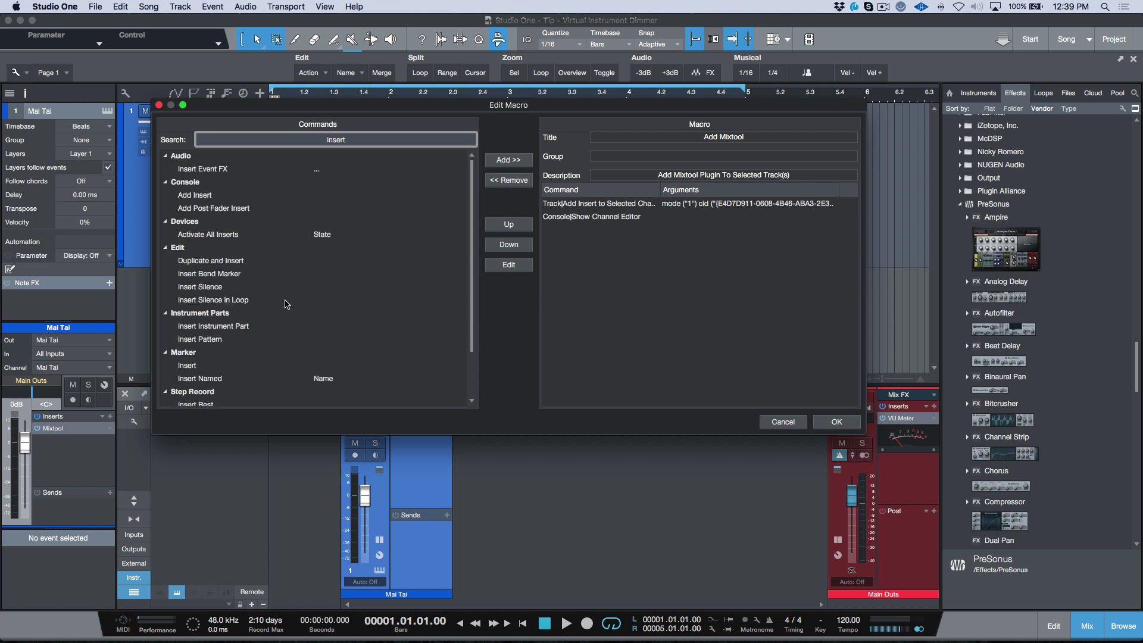
{"action": "scroll", "coordinate": [292, 267], "scroll_direction": "down", "scroll_amount": 3}
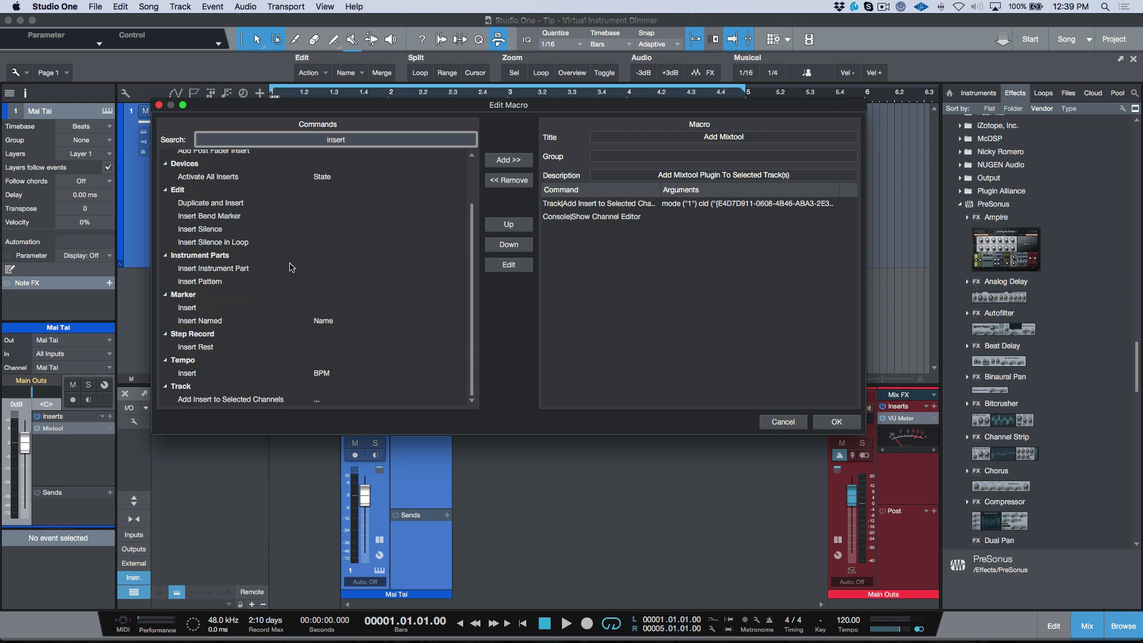
{"action": "left_click", "coordinate": [253, 397]}
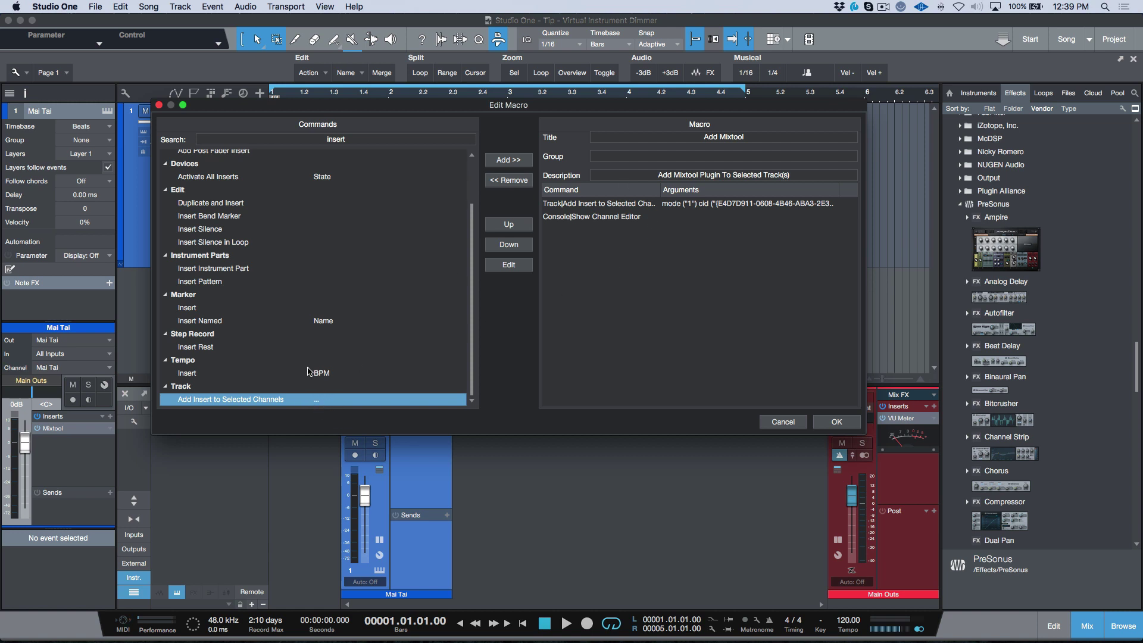
- Inspect the macro's Track|Add Insert step and confirm its Mixtool preset is V.I Dimmer
{"action": "left_click", "coordinate": [613, 281]}
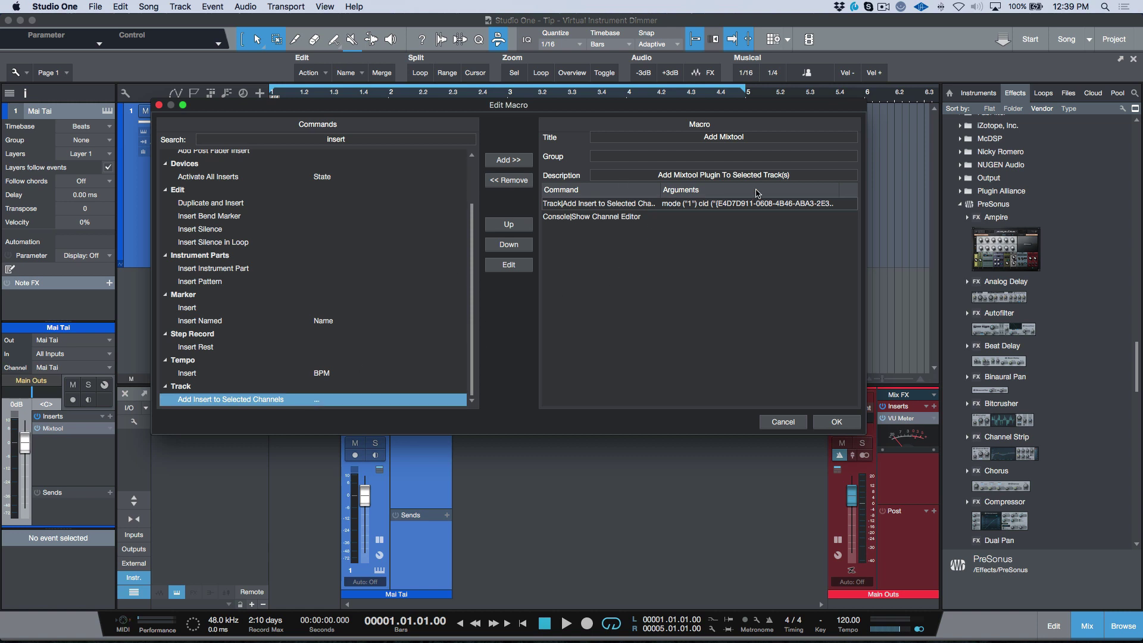
{"action": "double_click", "coordinate": [741, 205]}
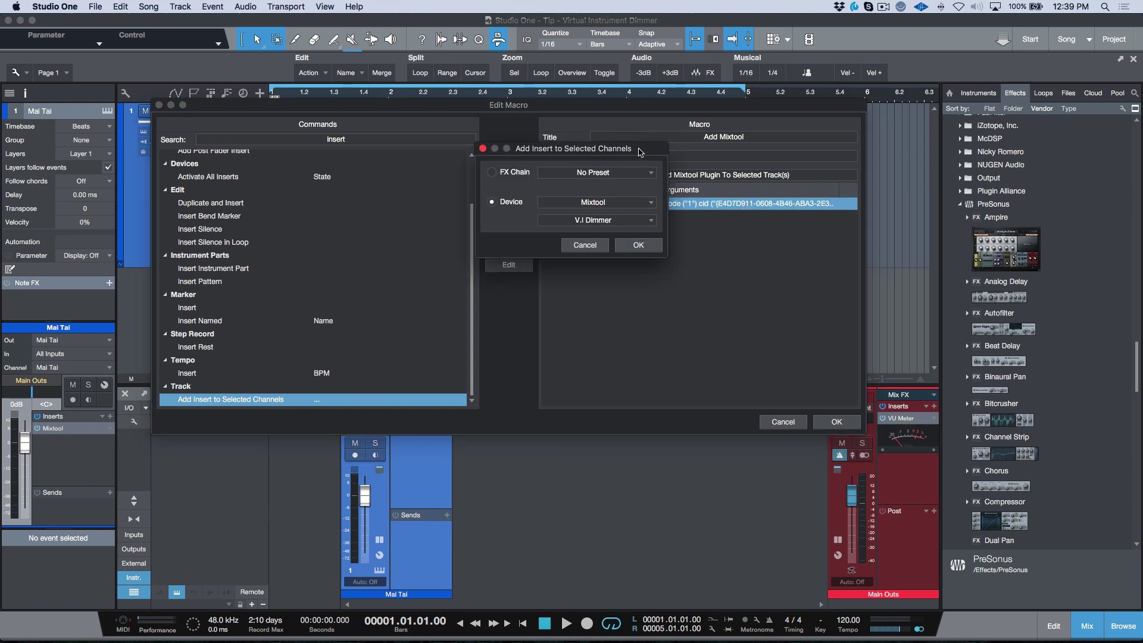
{"action": "left_click_drag", "start_coordinate": [643, 152], "coordinate": [578, 208]}
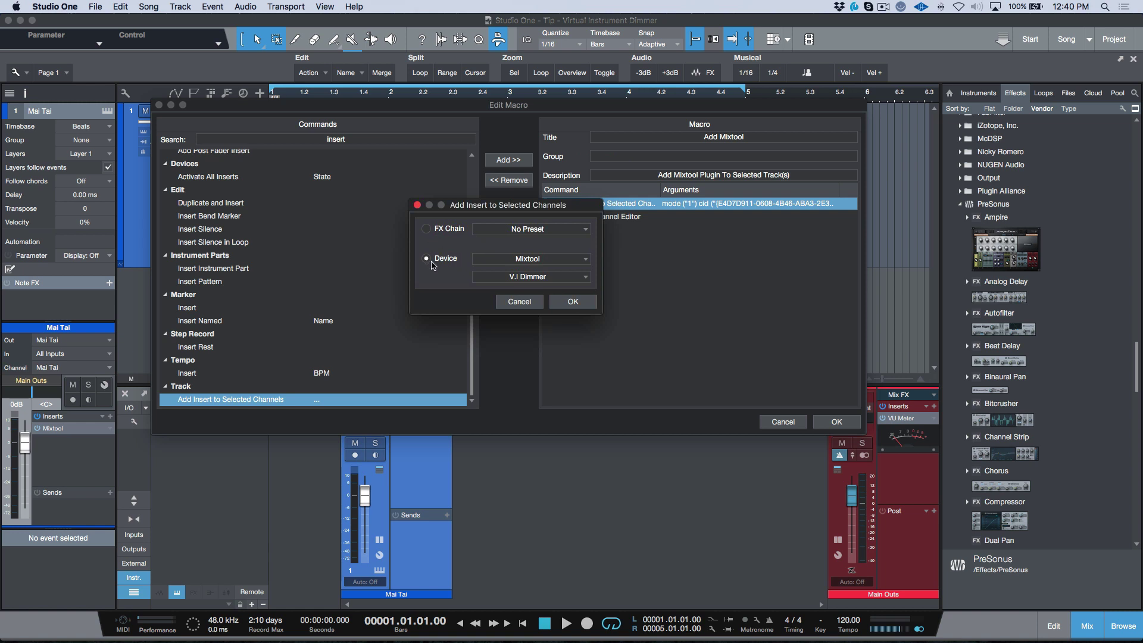
{"action": "left_click", "coordinate": [529, 279]}
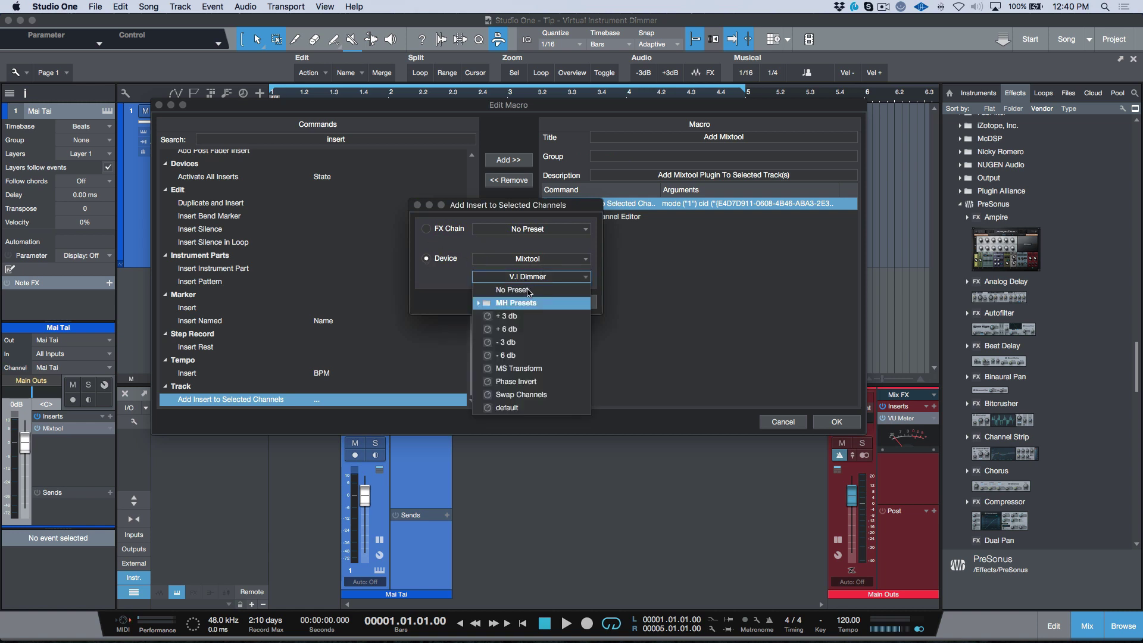
{"action": "left_click", "coordinate": [528, 303]}
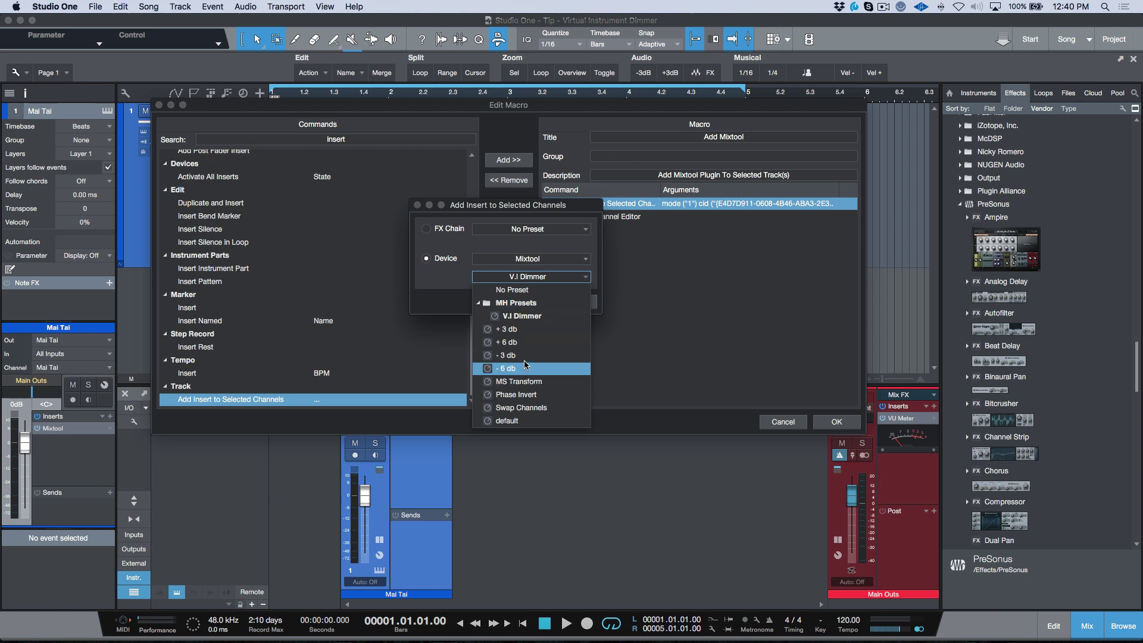
{"action": "left_click", "coordinate": [538, 304]}
{"action": "left_click", "coordinate": [536, 303]}
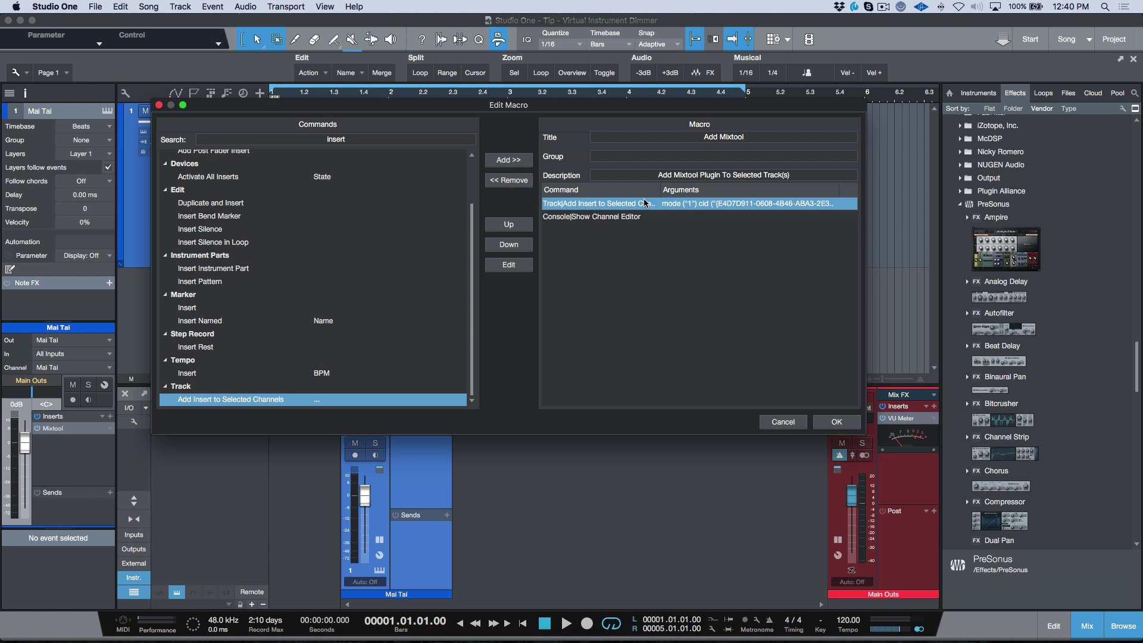
- Close the macro dialogs and remove the Mixtool insert from the Mai Tai channel
{"action": "left_click", "coordinate": [777, 422]}
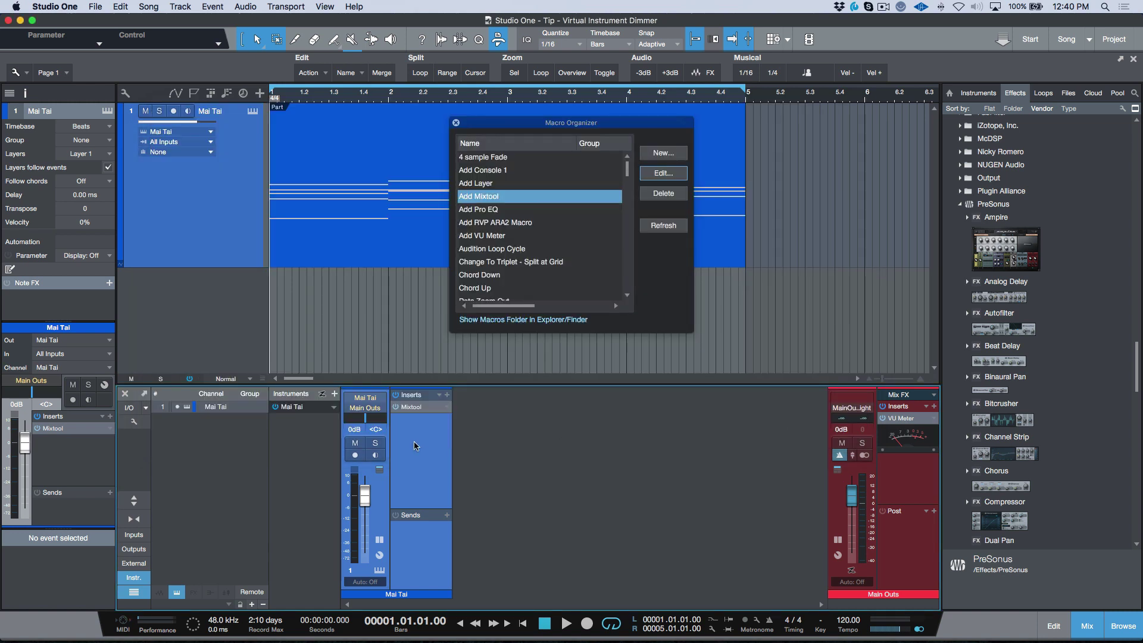
{"action": "left_click", "coordinate": [456, 122]}
{"action": "right_click", "coordinate": [445, 408]}
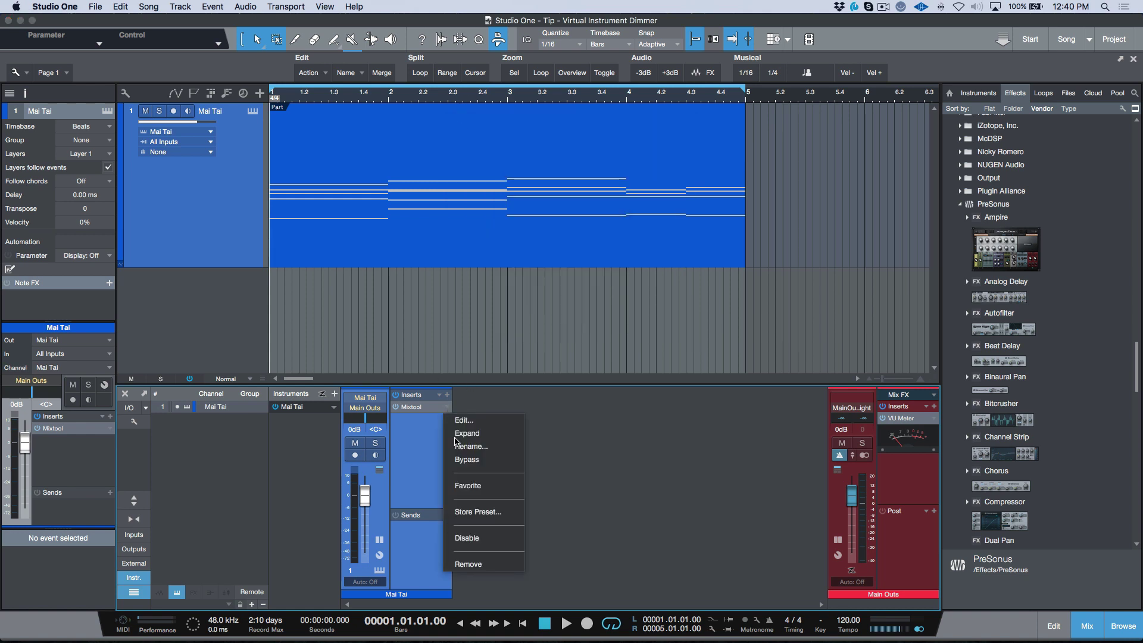
{"action": "left_click", "coordinate": [469, 564]}
- Replace the Mai Tai instrument with CODEX Stereo from the browser's favourite instruments
{"action": "left_click", "coordinate": [223, 204]}
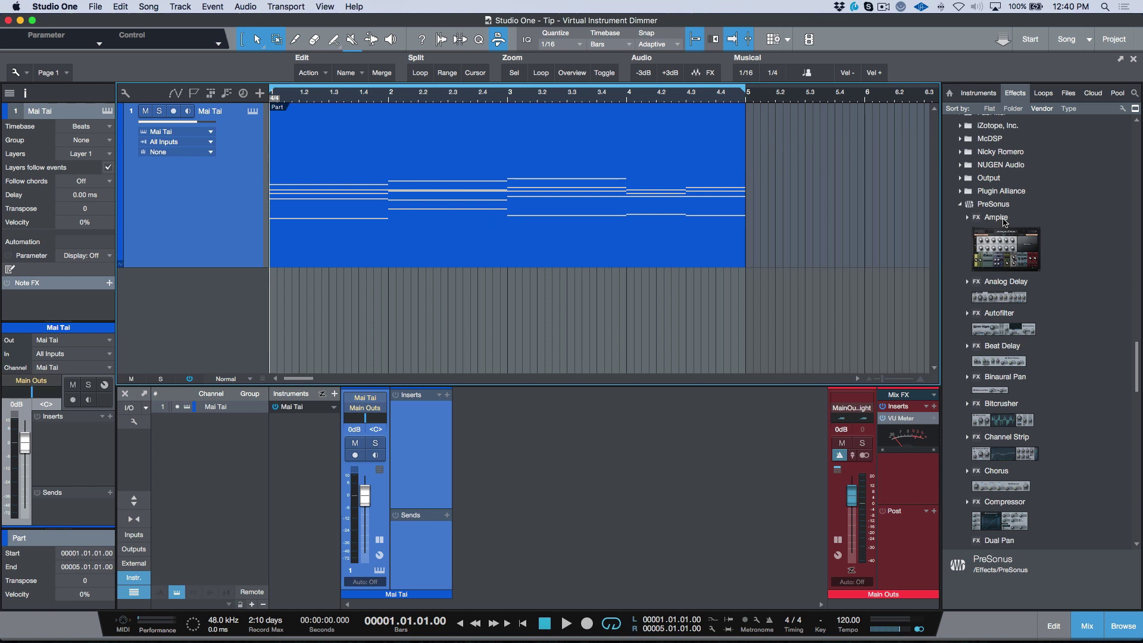
{"action": "left_click", "coordinate": [979, 93]}
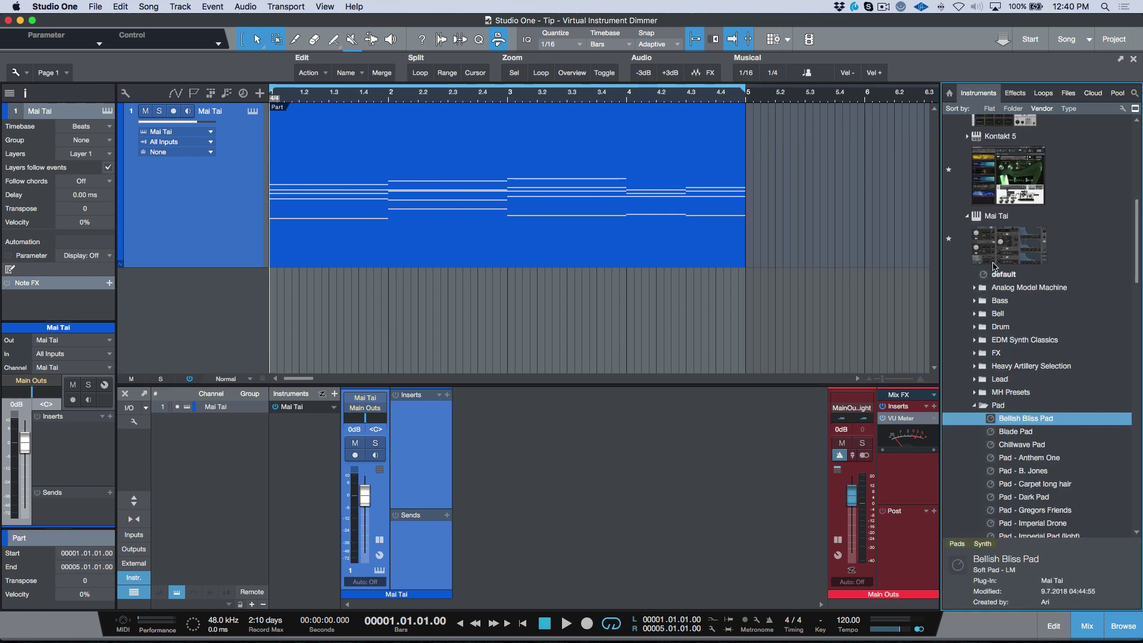
{"action": "scroll", "coordinate": [1002, 244], "scroll_direction": "up", "scroll_amount": 10}
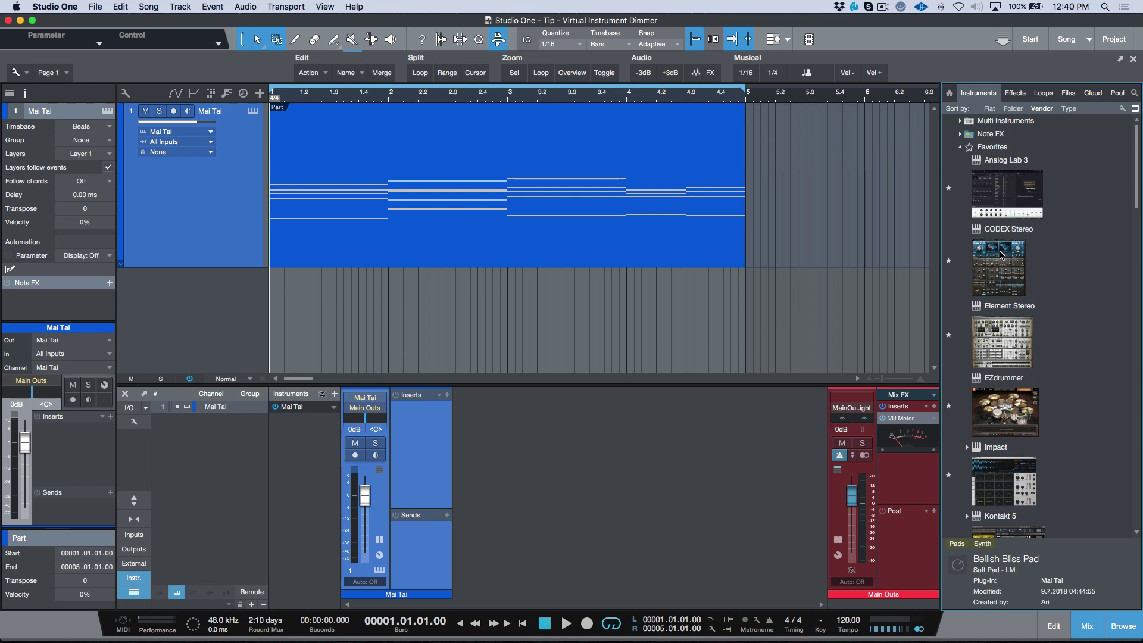
{"action": "left_click", "coordinate": [1002, 255]}
{"action": "left_click_drag", "start_coordinate": [1004, 249], "coordinate": [548, 162]}
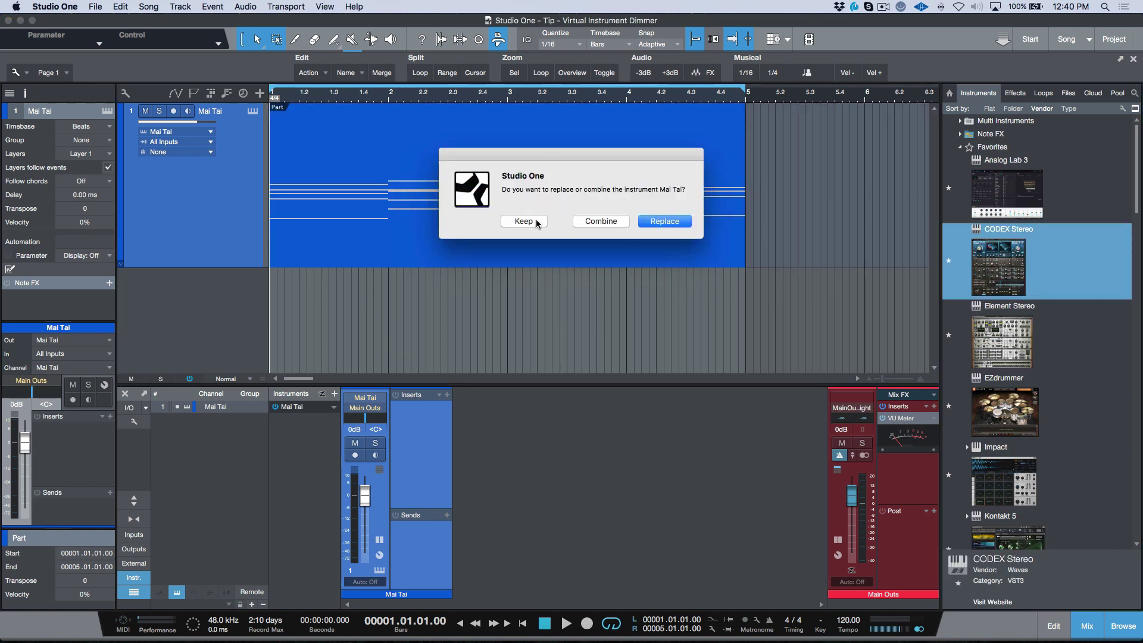
{"action": "left_click", "coordinate": [655, 224]}
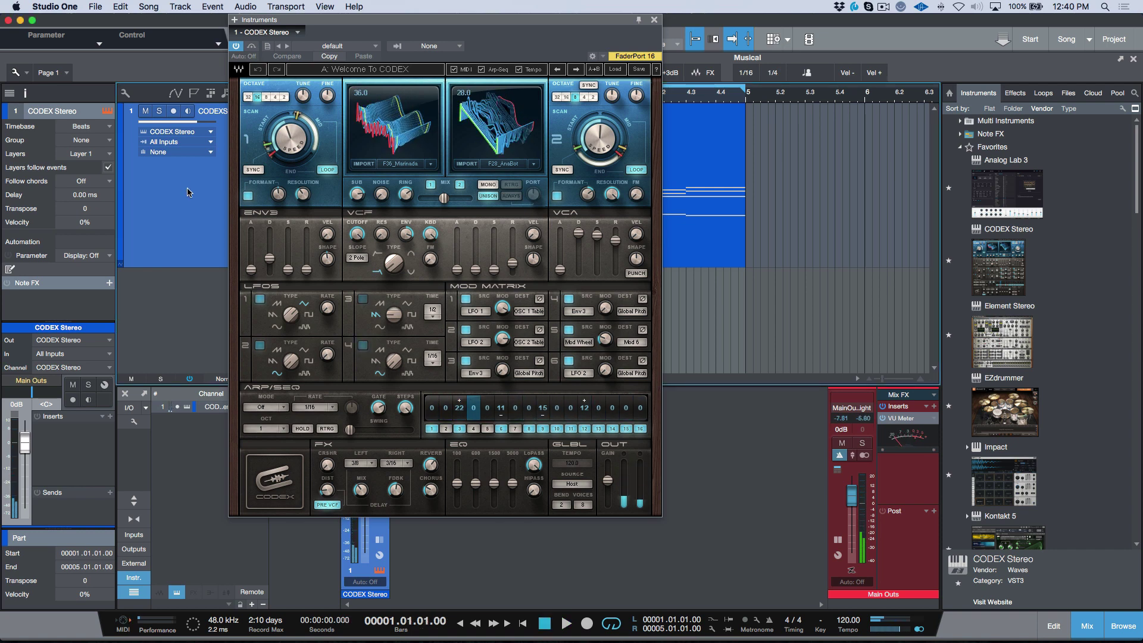
- Play the CODEX track and check its channel's Mixtool insert sits at -15 dB
{"action": "key", "text": "space"}
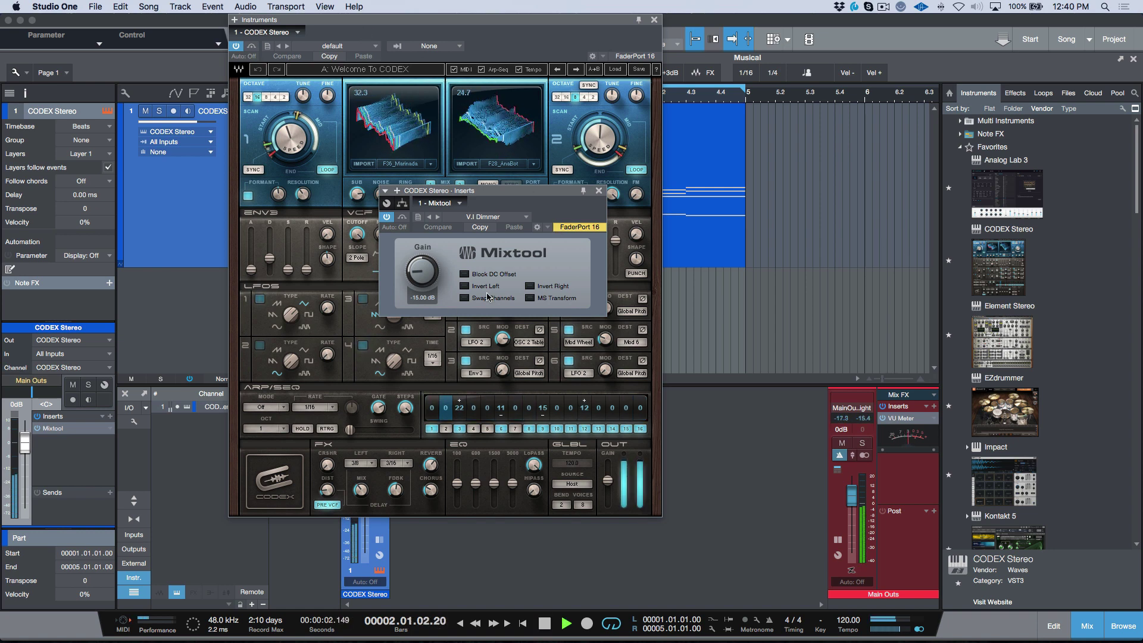
{"action": "left_click", "coordinate": [598, 191]}
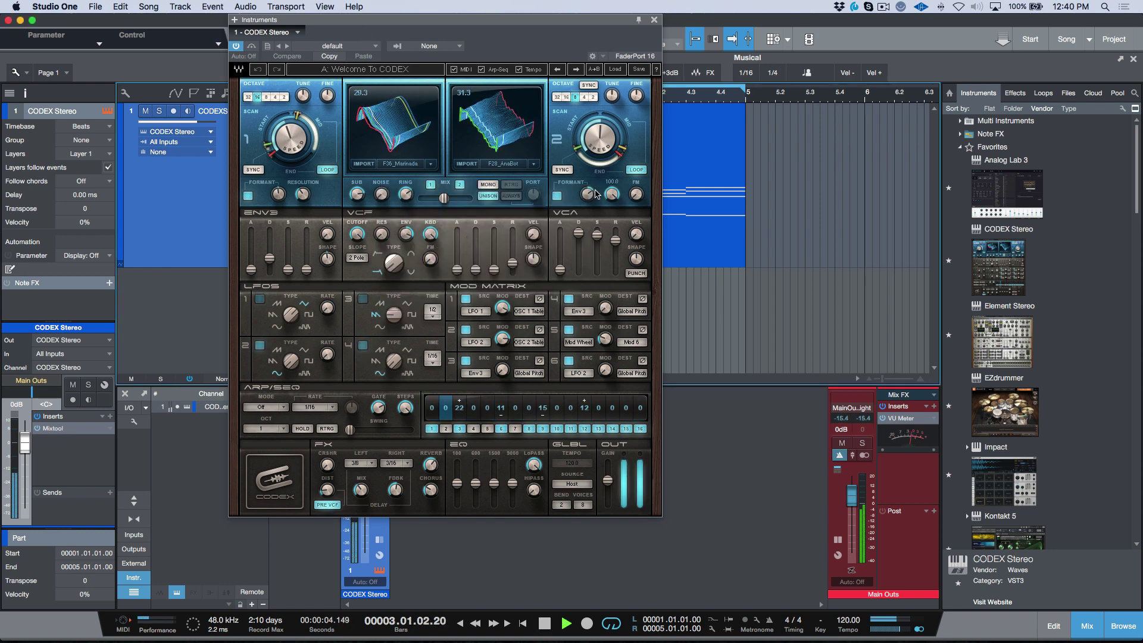
{"action": "key", "text": "space"}
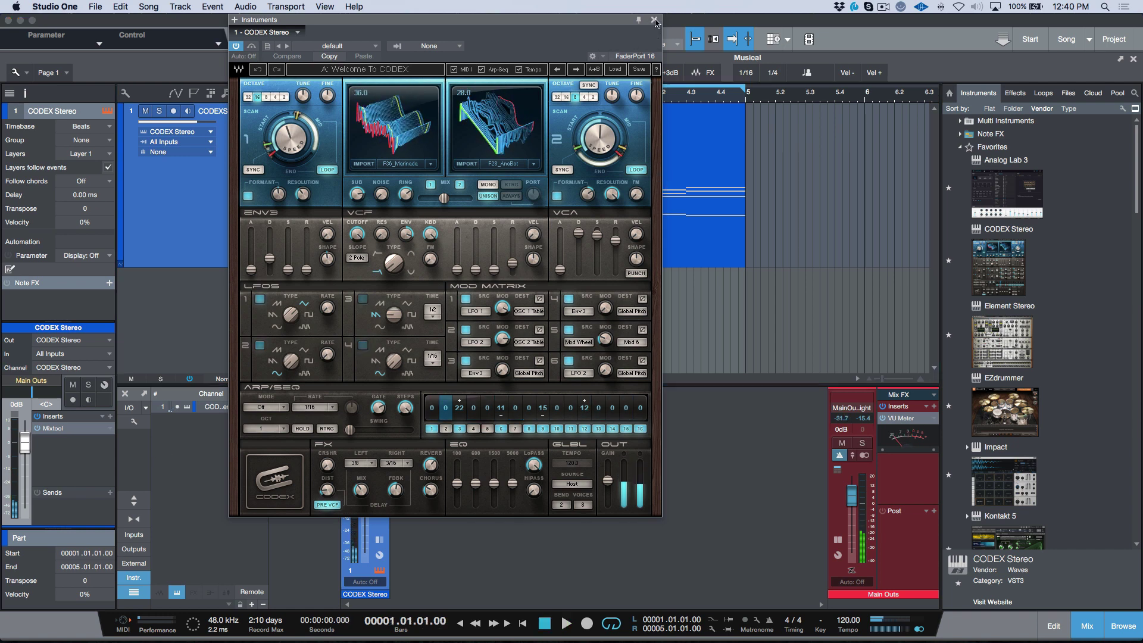
{"action": "left_click", "coordinate": [654, 20]}
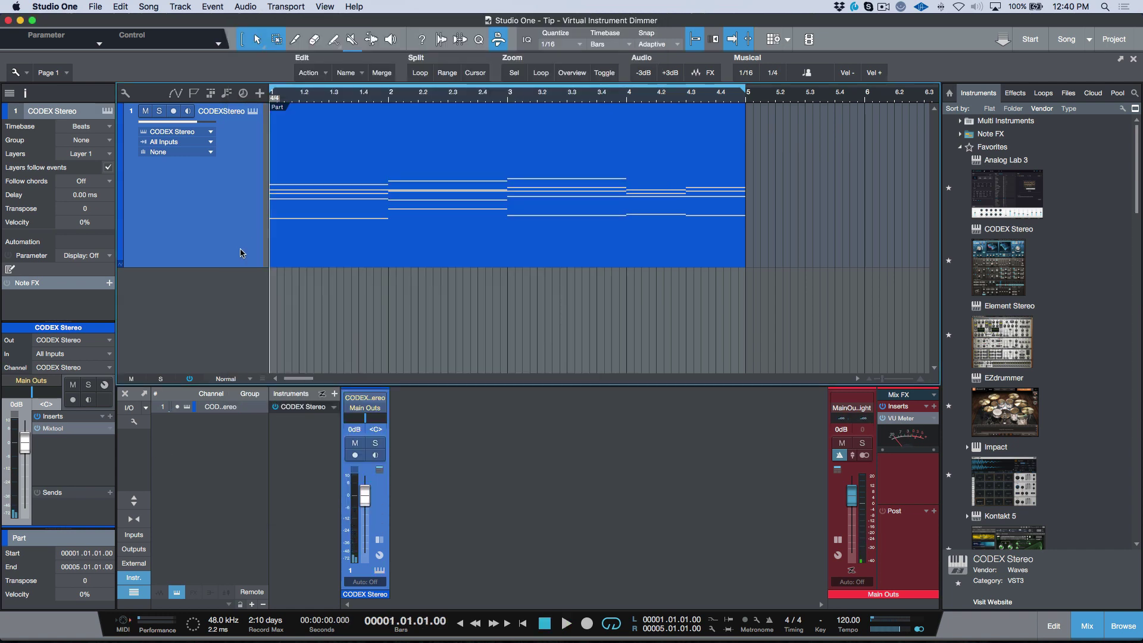
{"action": "left_click", "coordinate": [379, 540]}
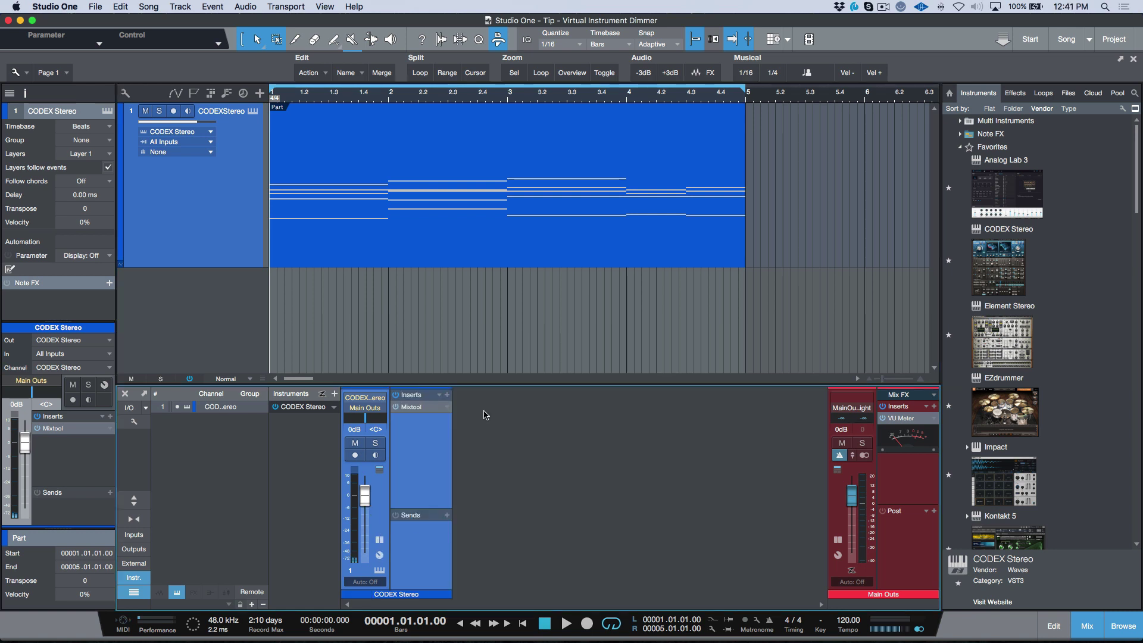
{"action": "left_click", "coordinate": [418, 408]}
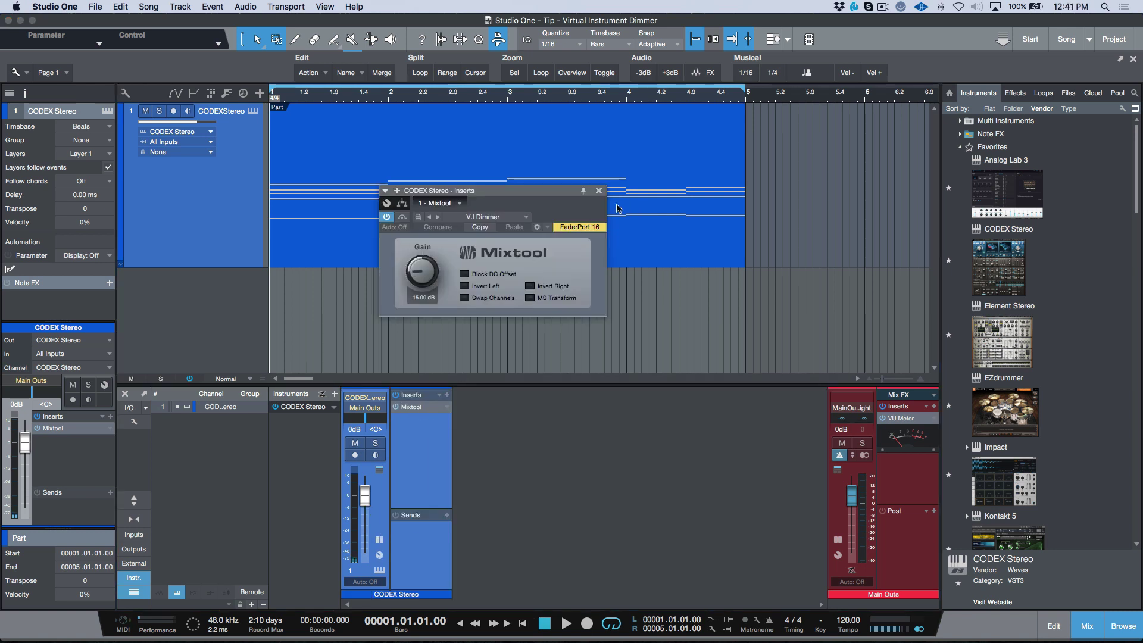
{"action": "left_click", "coordinate": [598, 191]}
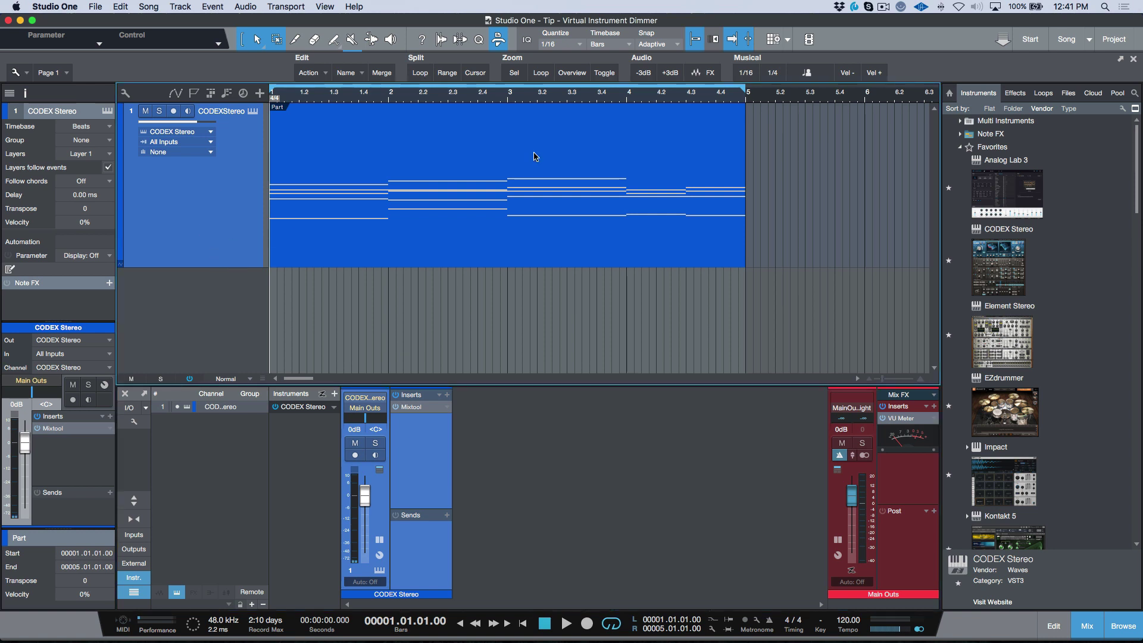
- Drag Abstract HipHop 85BPM.musicloop from Sound Sets > Impact XT Kits and Sounds > GBY Musicloops into the arrangement
{"action": "left_click", "coordinate": [1069, 93]}
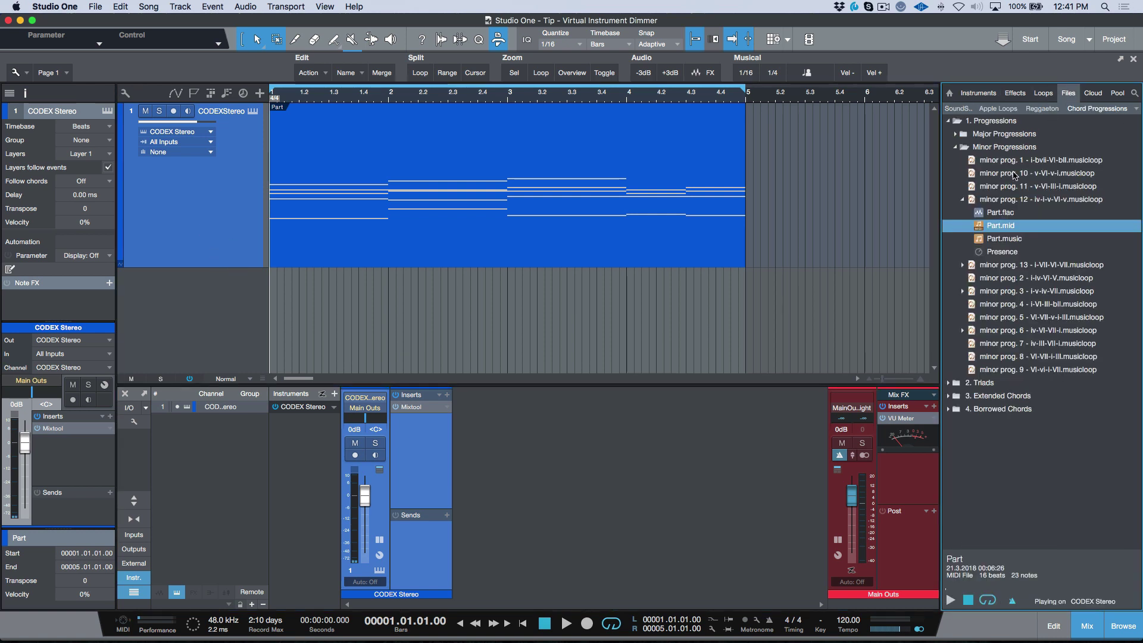
{"action": "left_click", "coordinate": [964, 110]}
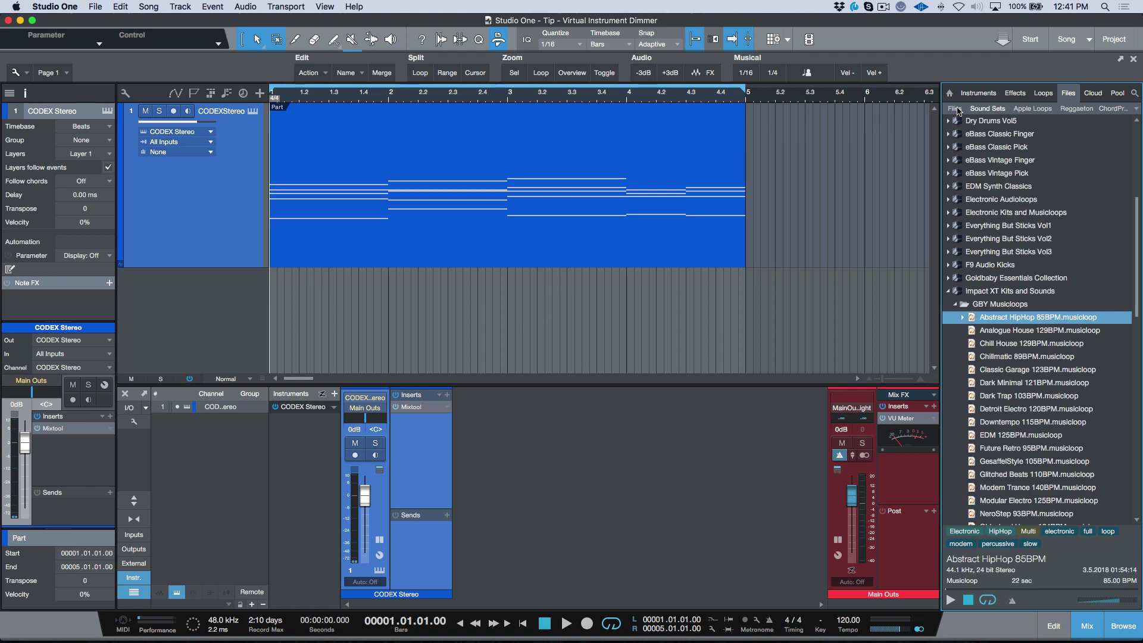
{"action": "left_click", "coordinate": [999, 293]}
{"action": "left_click", "coordinate": [999, 292]}
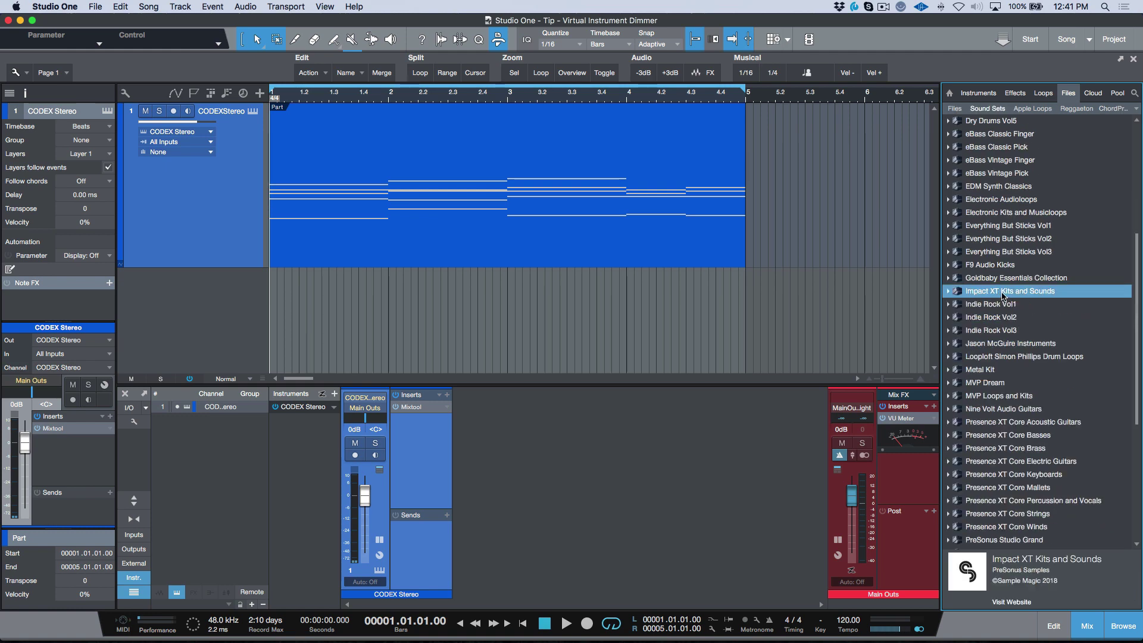
{"action": "left_click", "coordinate": [1003, 296]}
{"action": "left_click", "coordinate": [957, 307]}
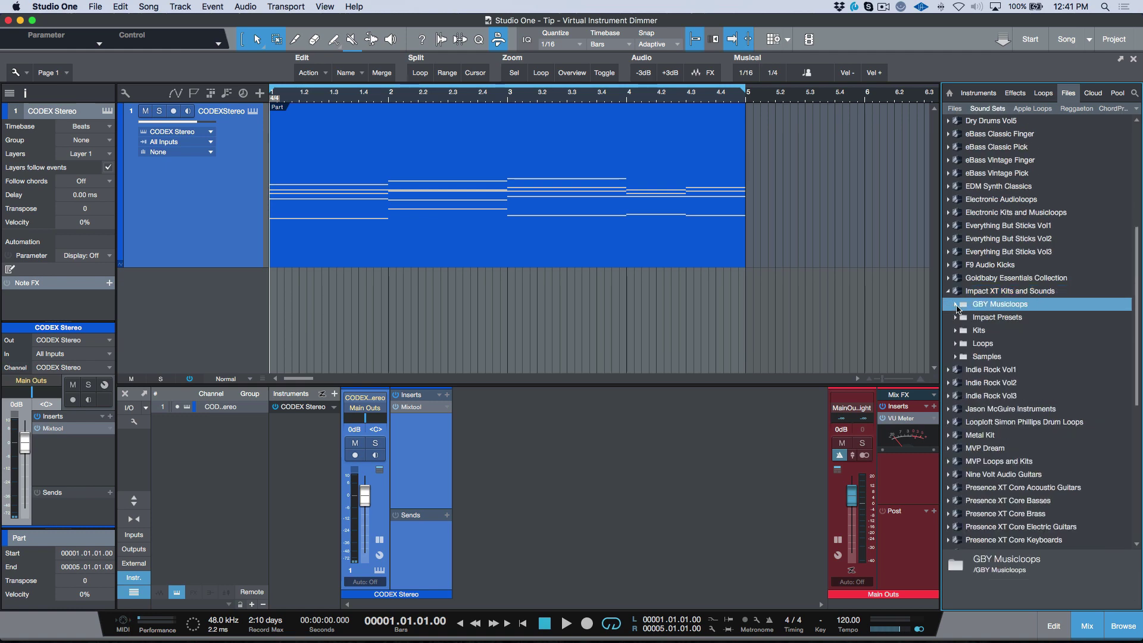
{"action": "left_click", "coordinate": [956, 305]}
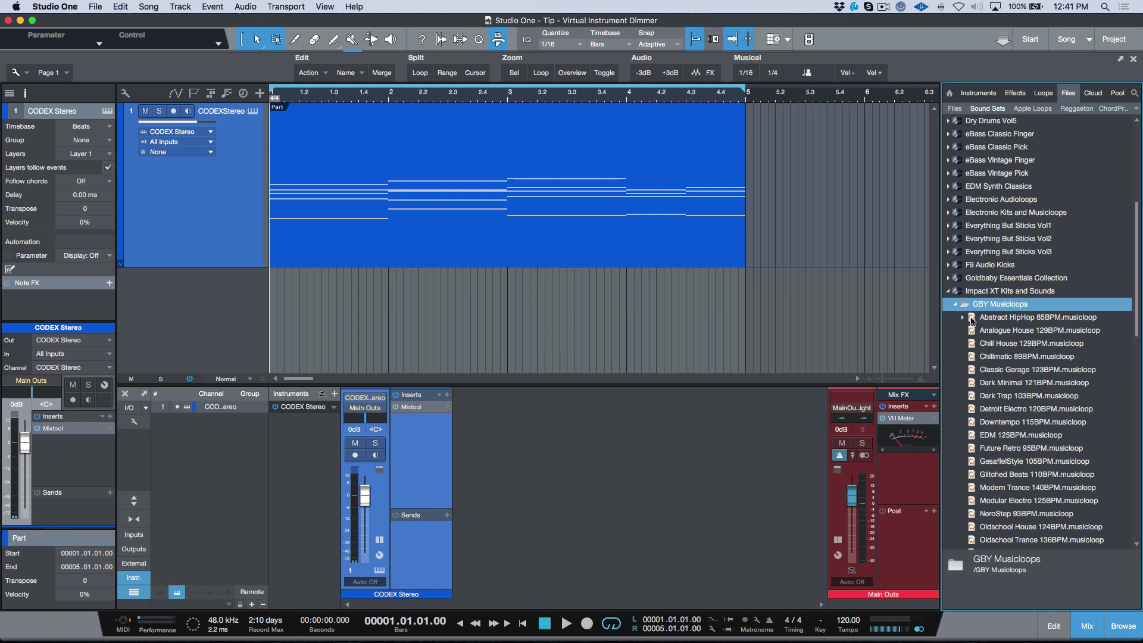
{"action": "left_click_drag", "start_coordinate": [971, 320], "coordinate": [280, 319]}
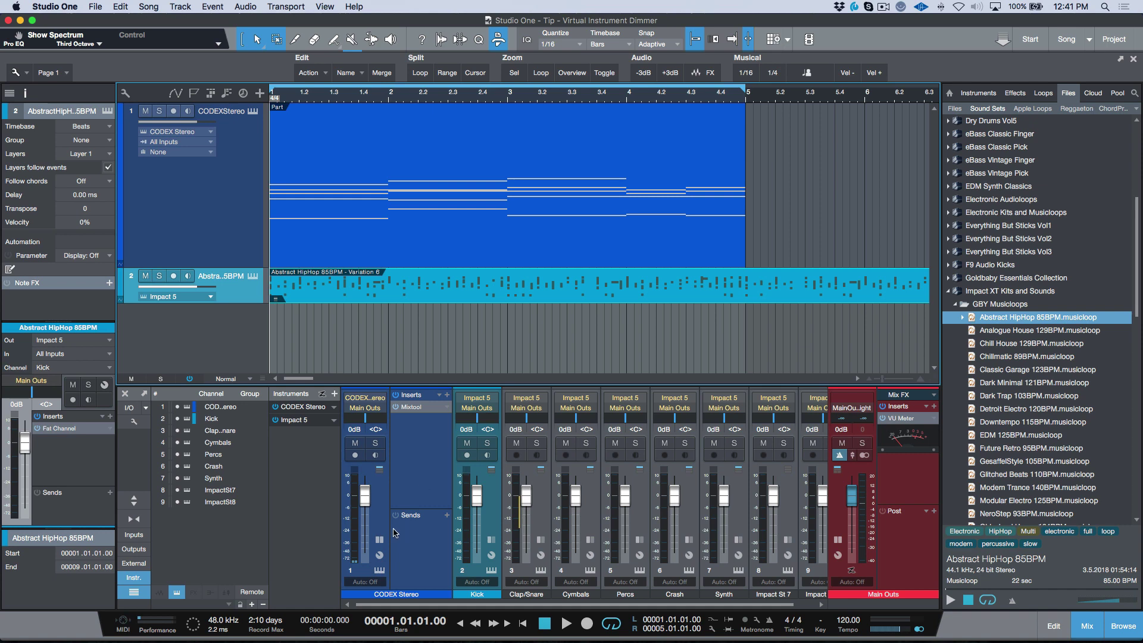
- Delete the CODEX Stereo track and set the song tempo to 80 BPM
{"action": "left_click", "coordinate": [236, 212]}
{"action": "key", "text": "shift+t"}
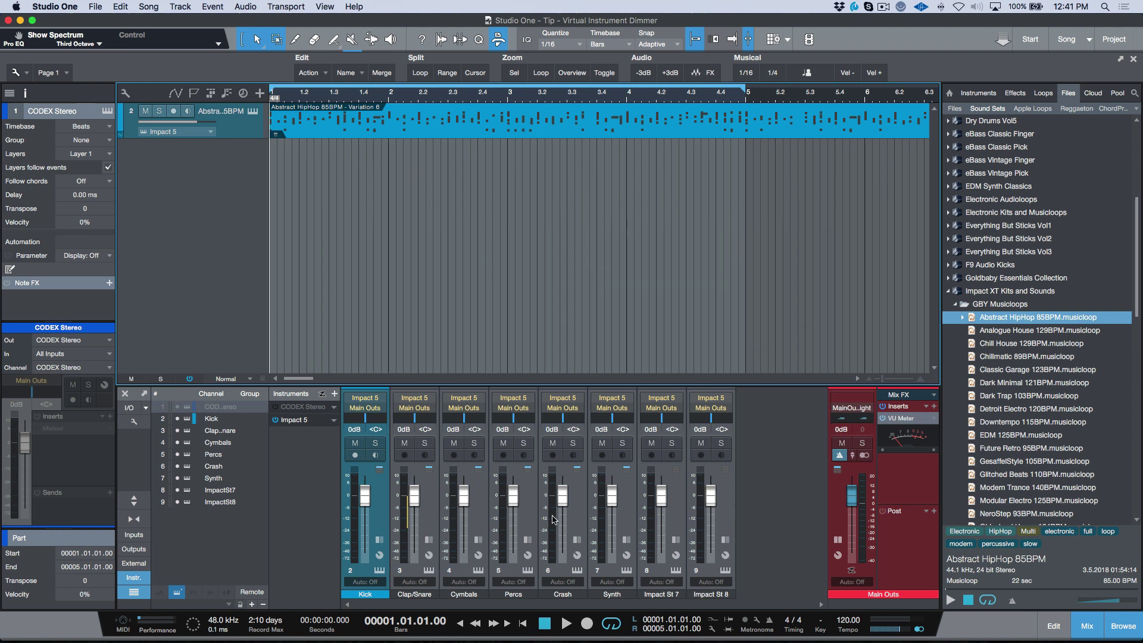
{"action": "double_click", "coordinate": [846, 622]}
{"action": "type", "text": "80"}
{"action": "key", "text": "Return"}
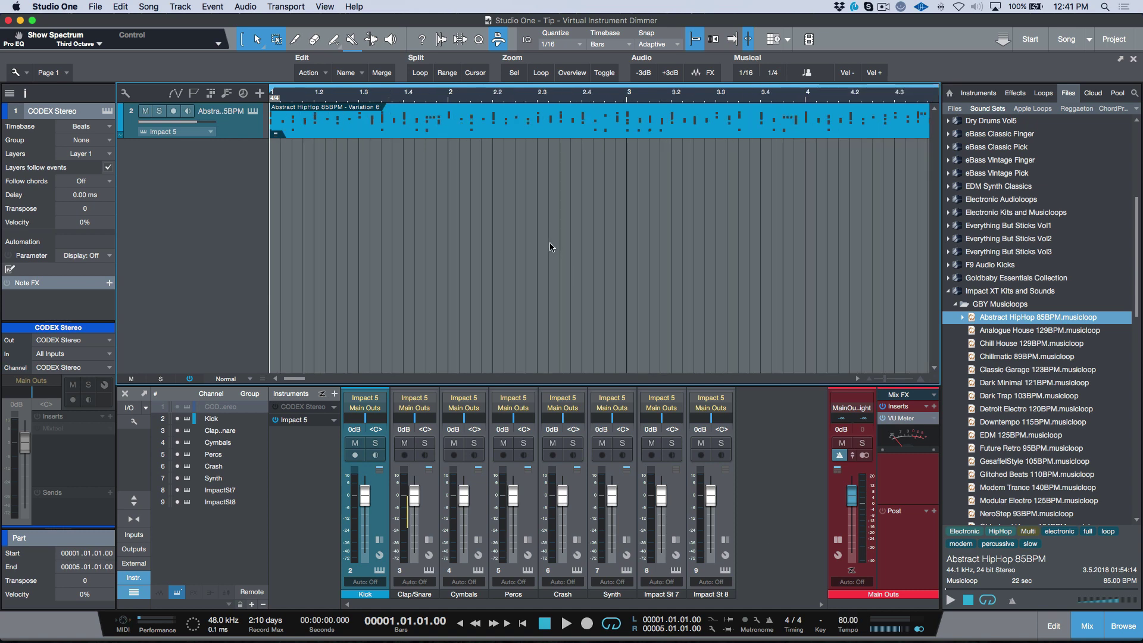
- Turn looping off, audition the loop at 80 BPM, and select the Kick channel
{"action": "key", "text": "w"}
{"action": "key", "text": "KP_Divide"}
{"action": "key", "text": "space"}
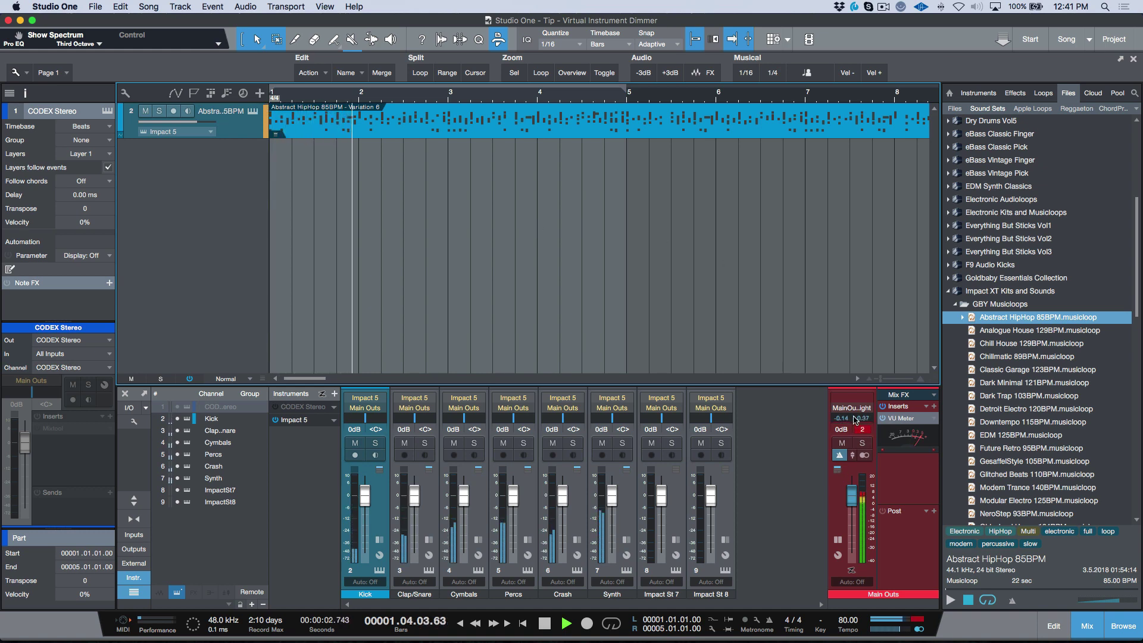
{"action": "key", "text": "space"}
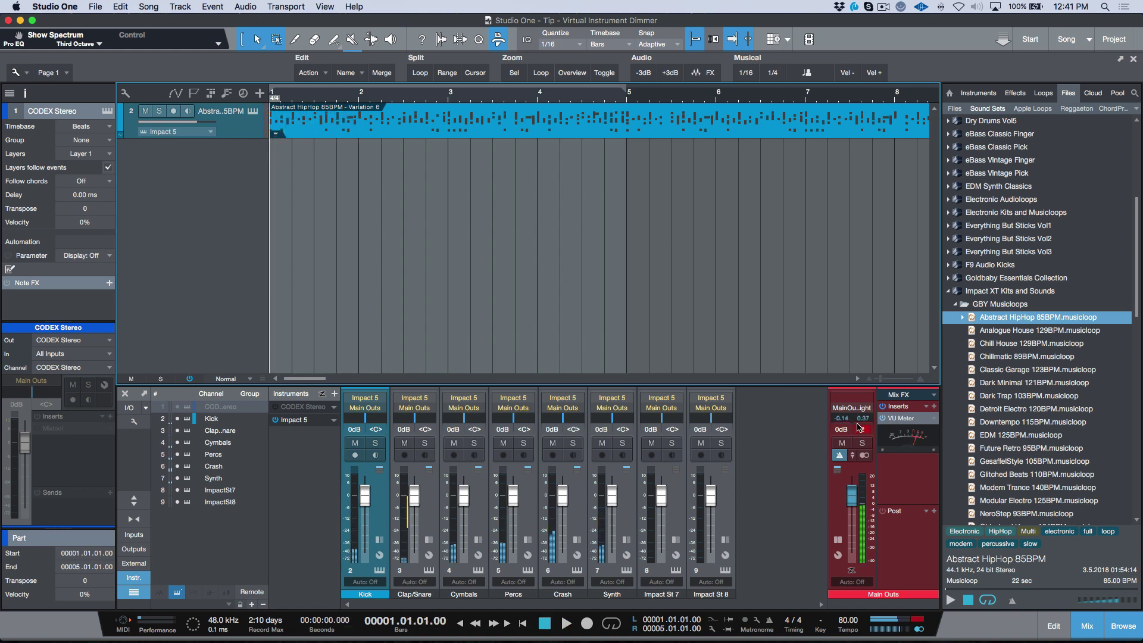
{"action": "left_click", "coordinate": [386, 503]}
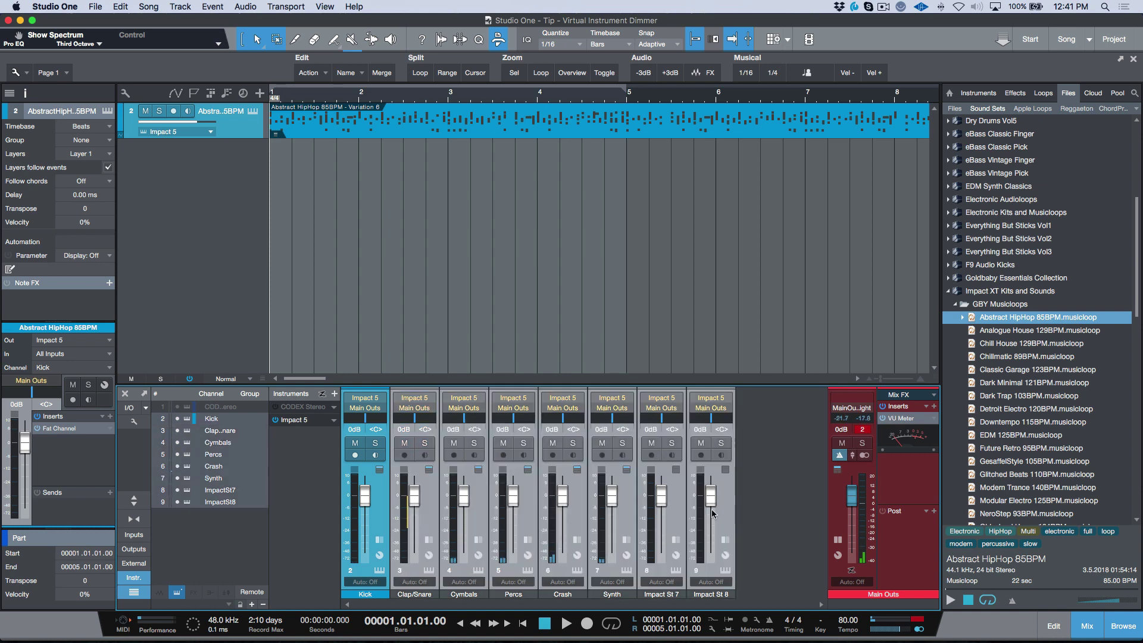
- Enlarge the mixer, close the Mixtool window, and raise all Impact channels together to +3.9 dB during playback
{"action": "left_click_drag", "start_coordinate": [712, 385], "coordinate": [709, 189]}
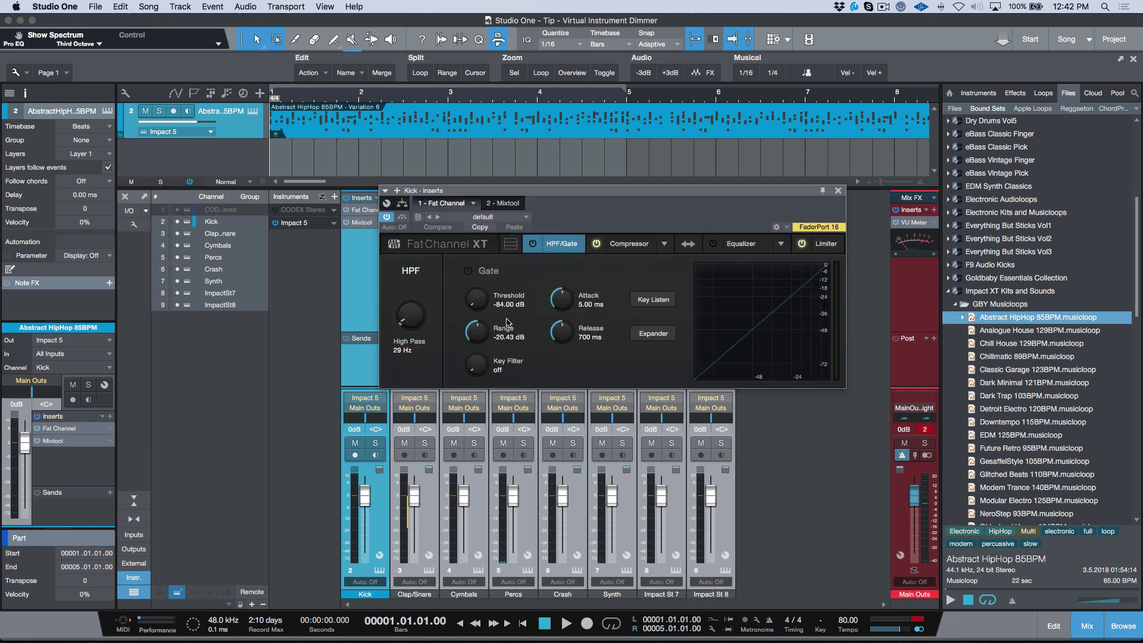
{"action": "left_click", "coordinate": [837, 193]}
{"action": "key", "text": "space"}
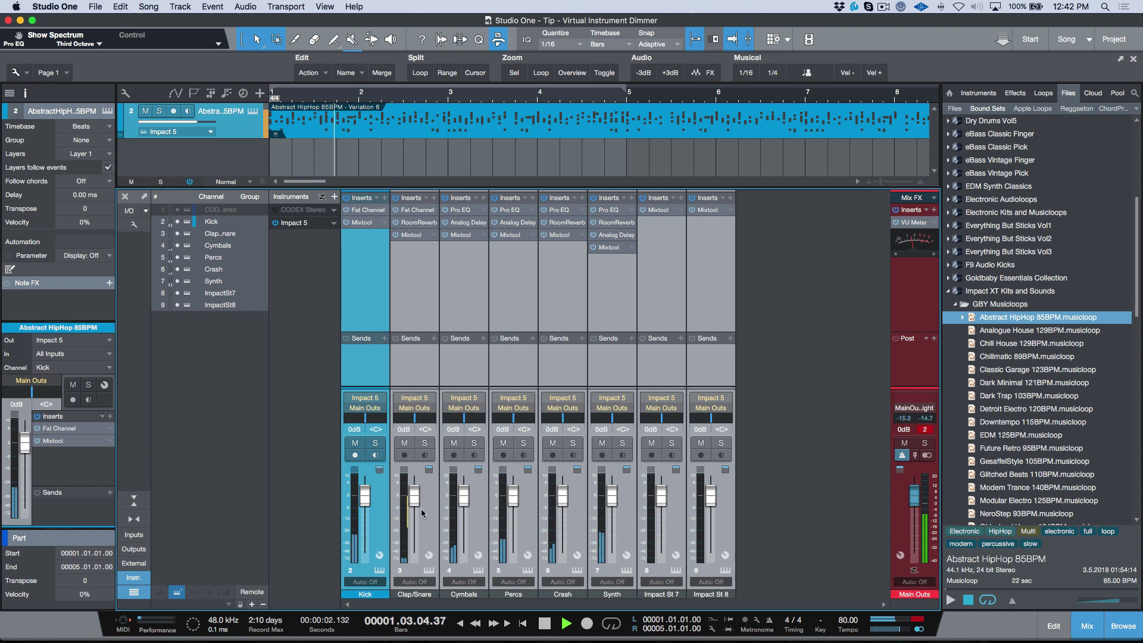
{"action": "left_click_drag", "start_coordinate": [365, 500], "coordinate": [367, 493]}
{"action": "left_click", "coordinate": [925, 429]}
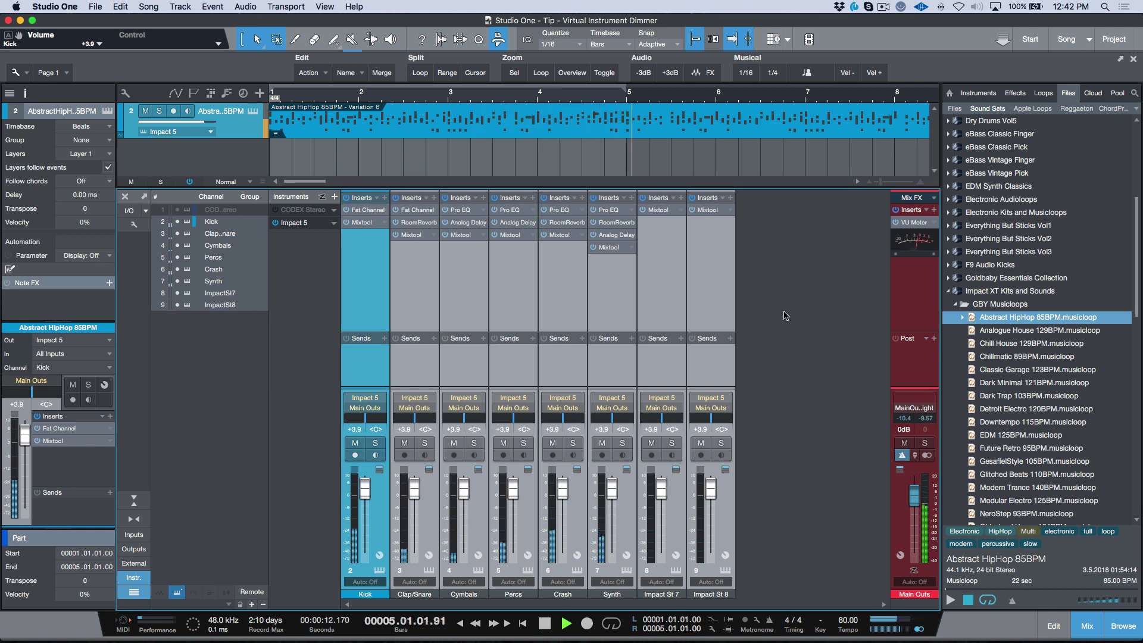
{"action": "key", "text": "space"}
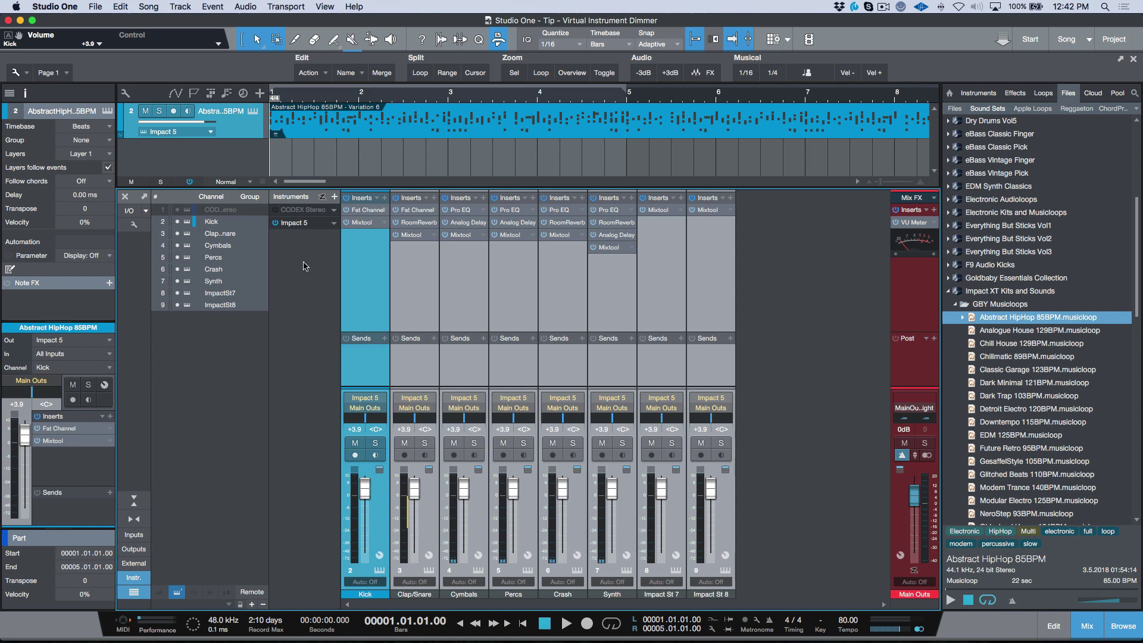
- Remove the unused Impact St 8 output and return the mixer to compact height
{"action": "left_click", "coordinate": [308, 225]}
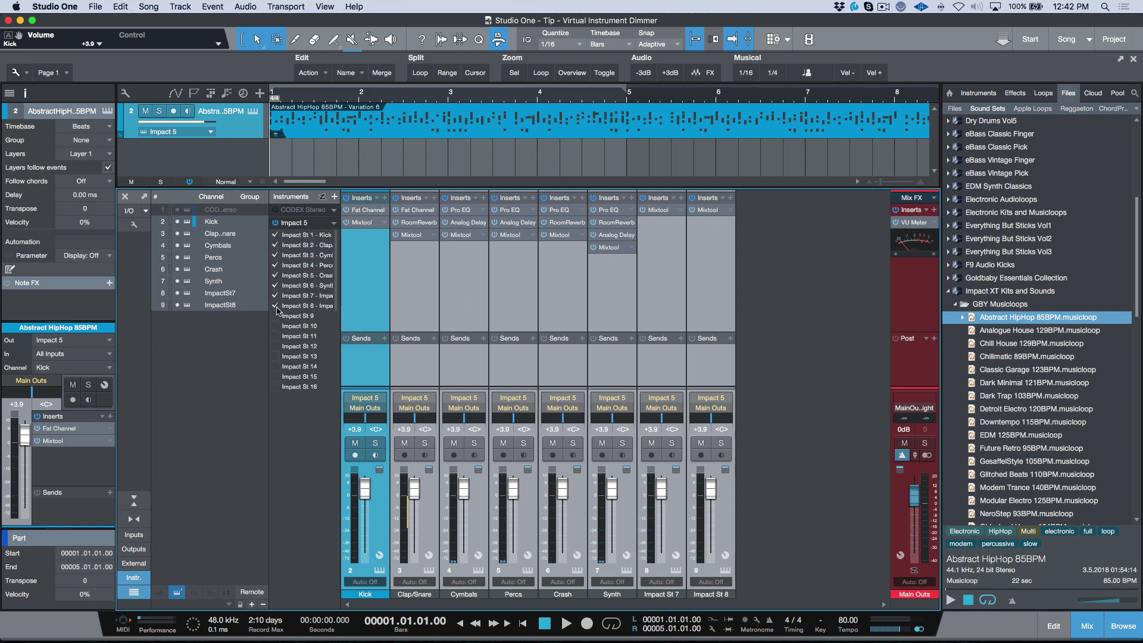
{"action": "left_click", "coordinate": [276, 306]}
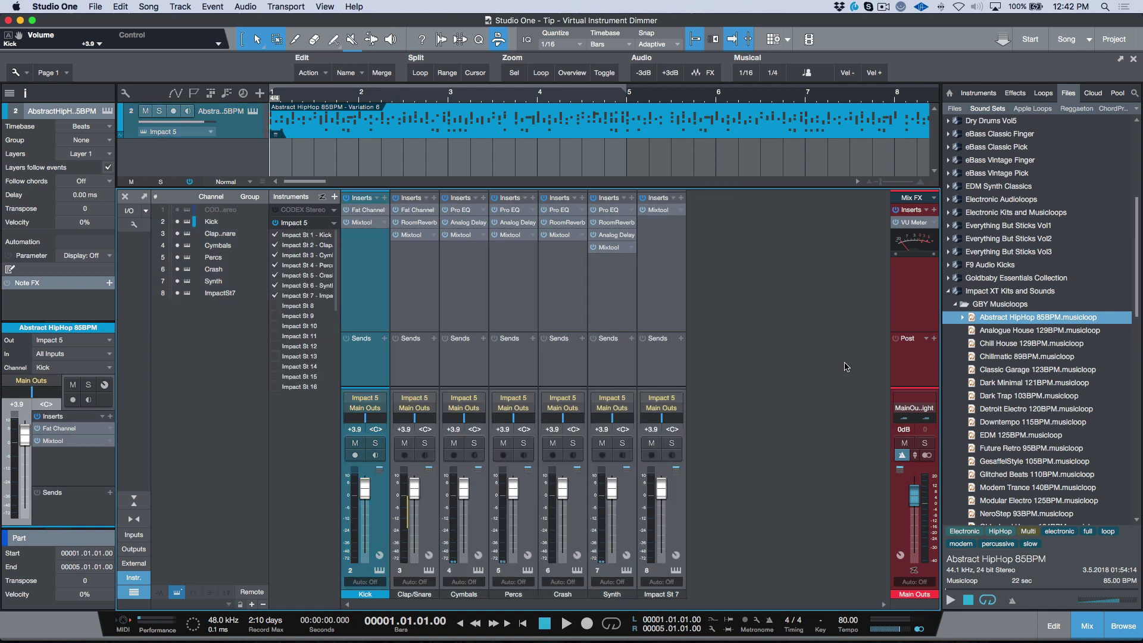
{"action": "left_click", "coordinate": [236, 194]}
{"action": "key", "text": "z"}
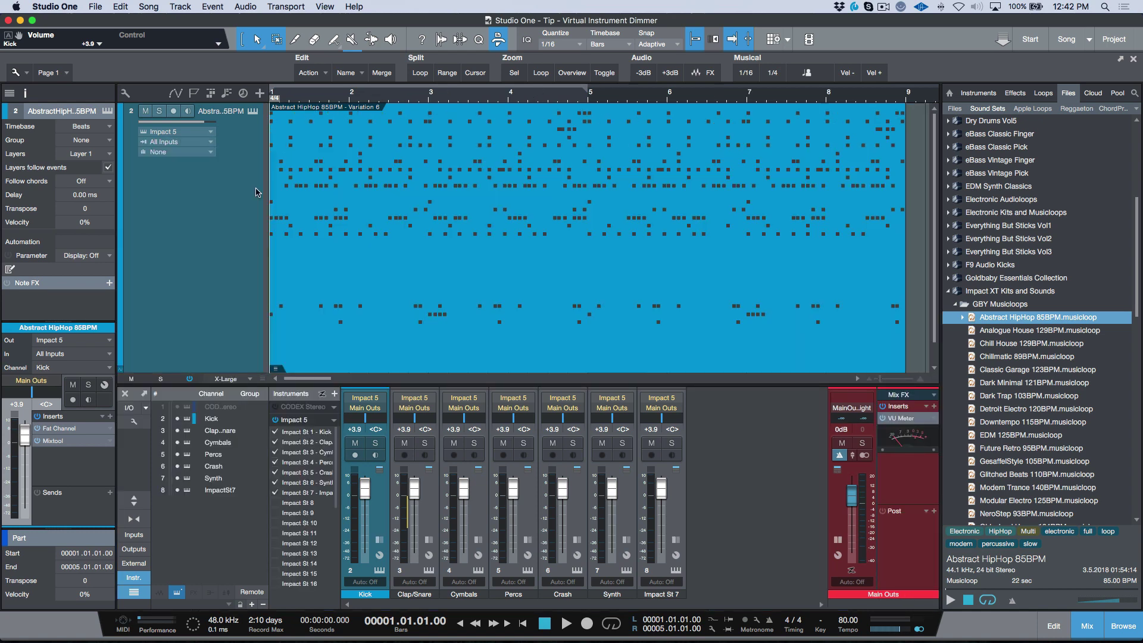
{"action": "key", "text": "z"}
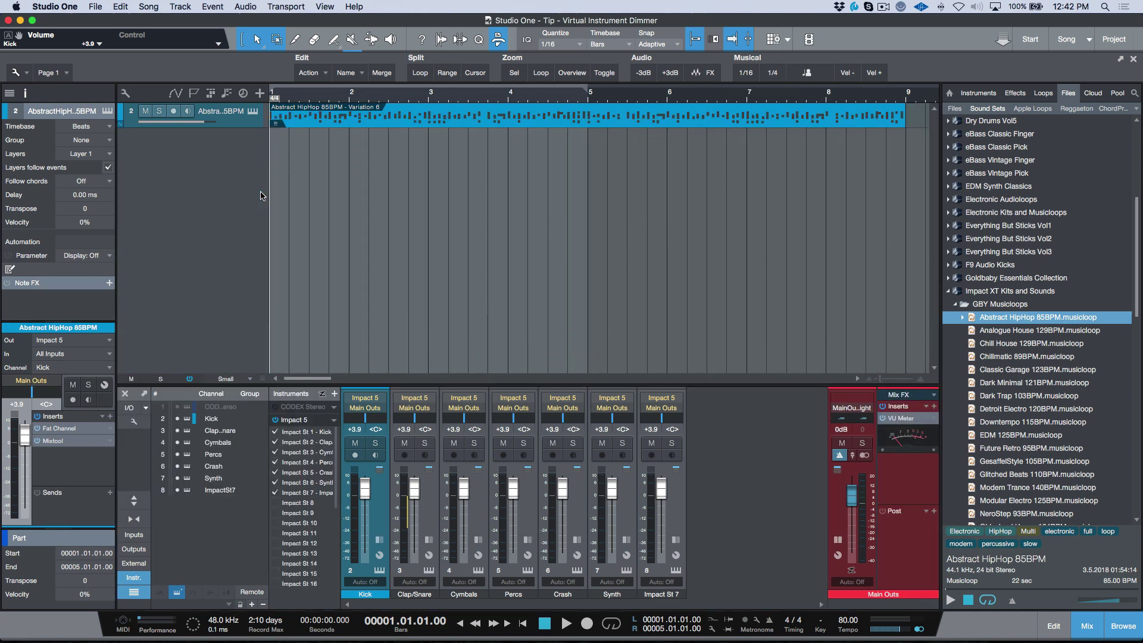
- Transform the Impact instrument track to audio with Render All Channels enabled
{"action": "left_click", "coordinate": [237, 125]}
{"action": "right_click", "coordinate": [237, 125]}
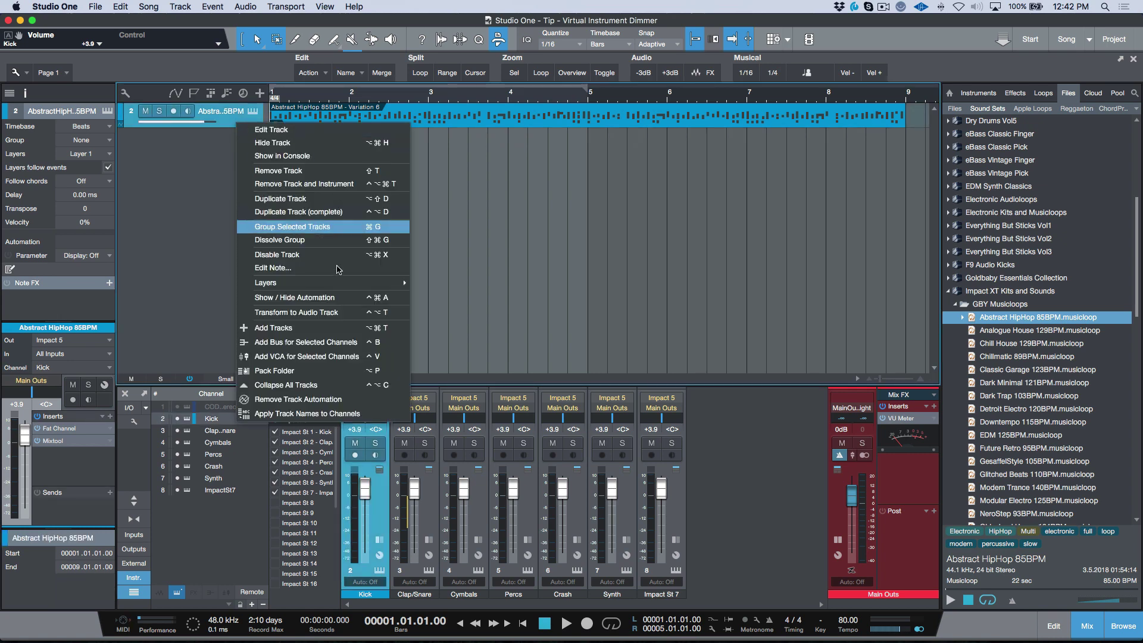
{"action": "left_click", "coordinate": [330, 313]}
{"action": "left_click", "coordinate": [419, 163]}
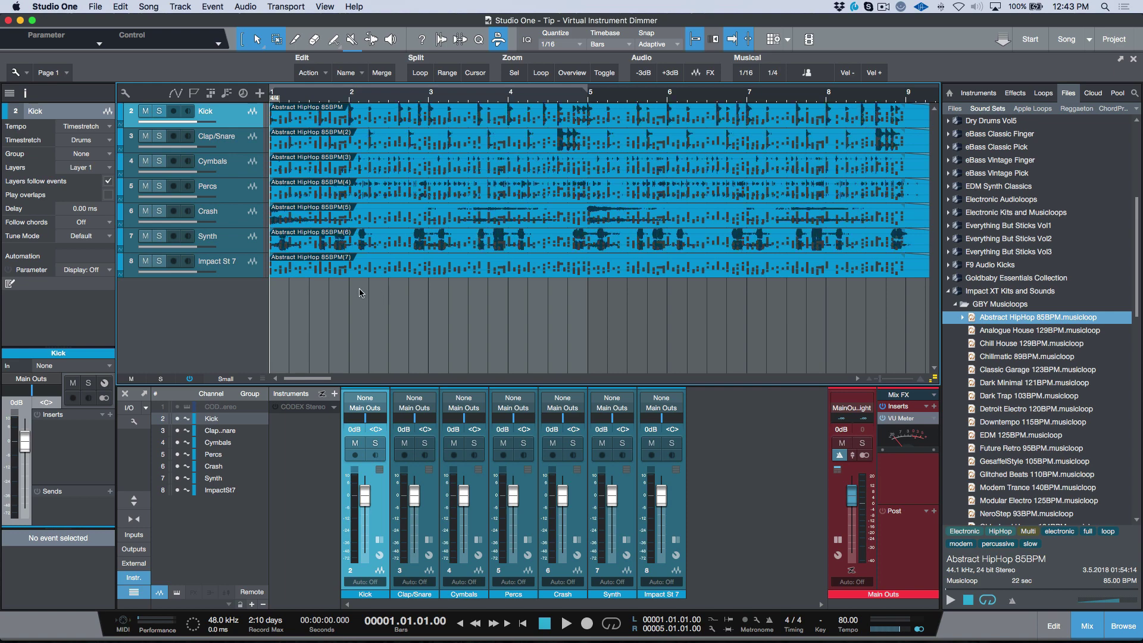
- Colour the seven rendered HipHop audio tracks magenta and play them back
{"action": "left_click", "coordinate": [257, 275], "text": "shift"}
{"action": "left_click", "coordinate": [122, 240]}
{"action": "left_click", "coordinate": [257, 264]}
{"action": "left_click", "coordinate": [290, 261]}
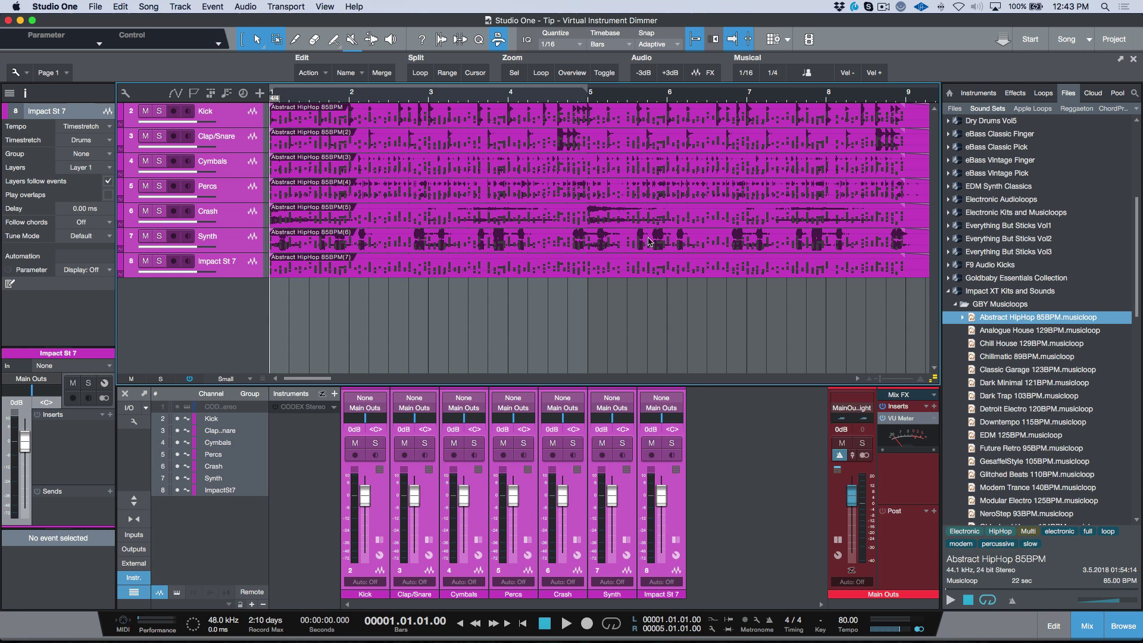
{"action": "key", "text": "space"}
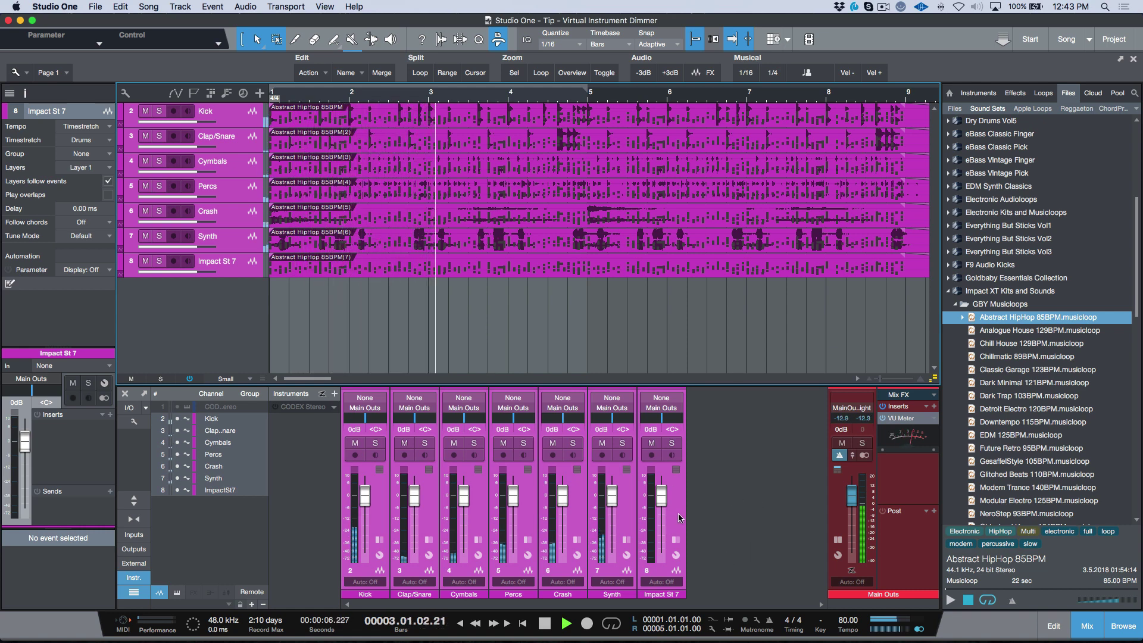
{"action": "key", "text": "space"}
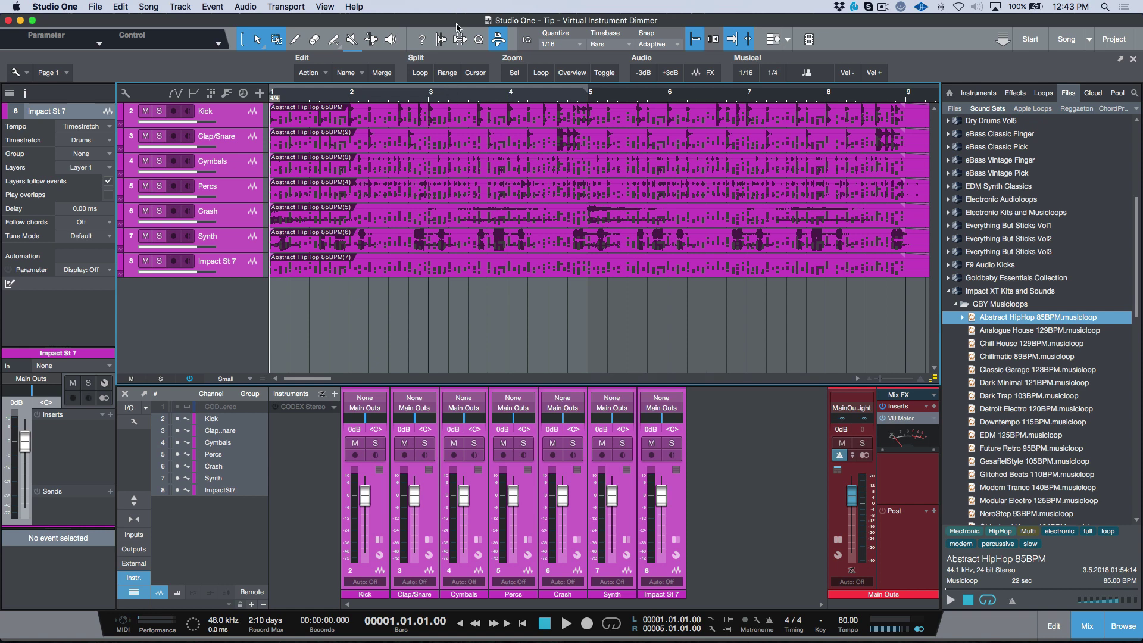
- Reopen the Add Mixtool macro and verify its Add Insert step uses Mixtool with V.I Dimmer
{"action": "left_click", "coordinate": [16, 72]}
{"action": "left_click", "coordinate": [53, 102]}
{"action": "left_click", "coordinate": [495, 196]}
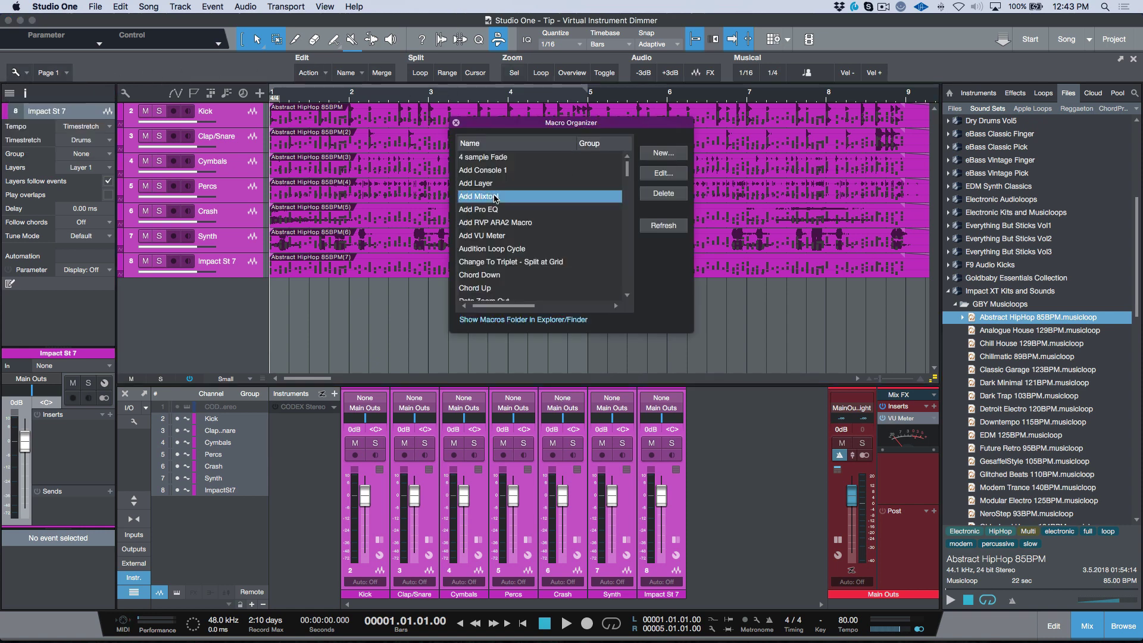
{"action": "left_click", "coordinate": [663, 173]}
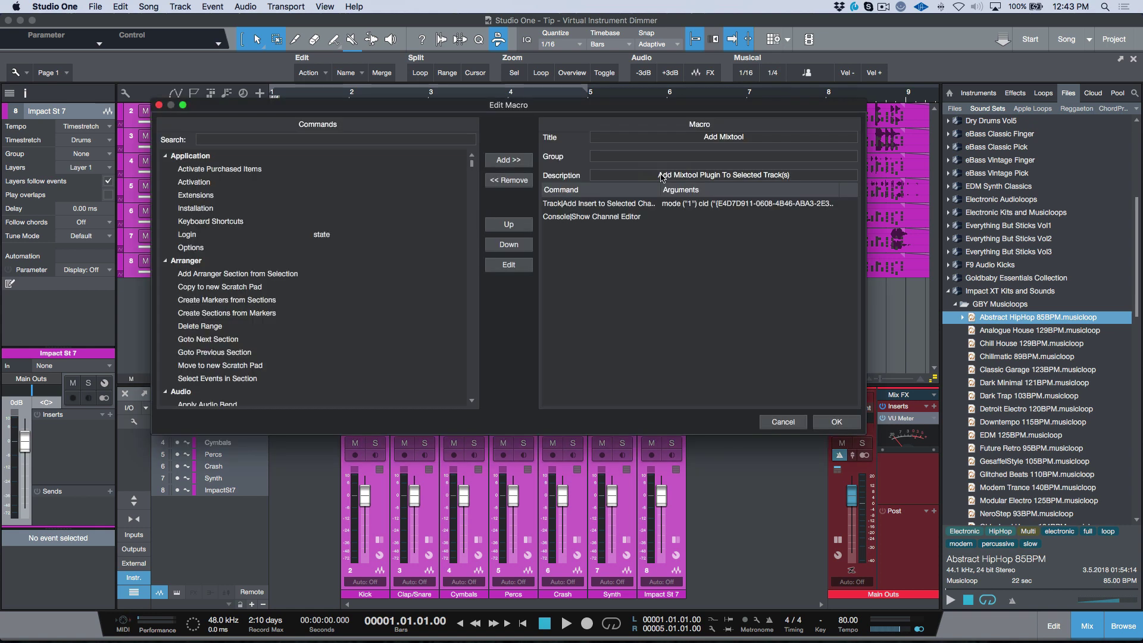
{"action": "double_click", "coordinate": [731, 205]}
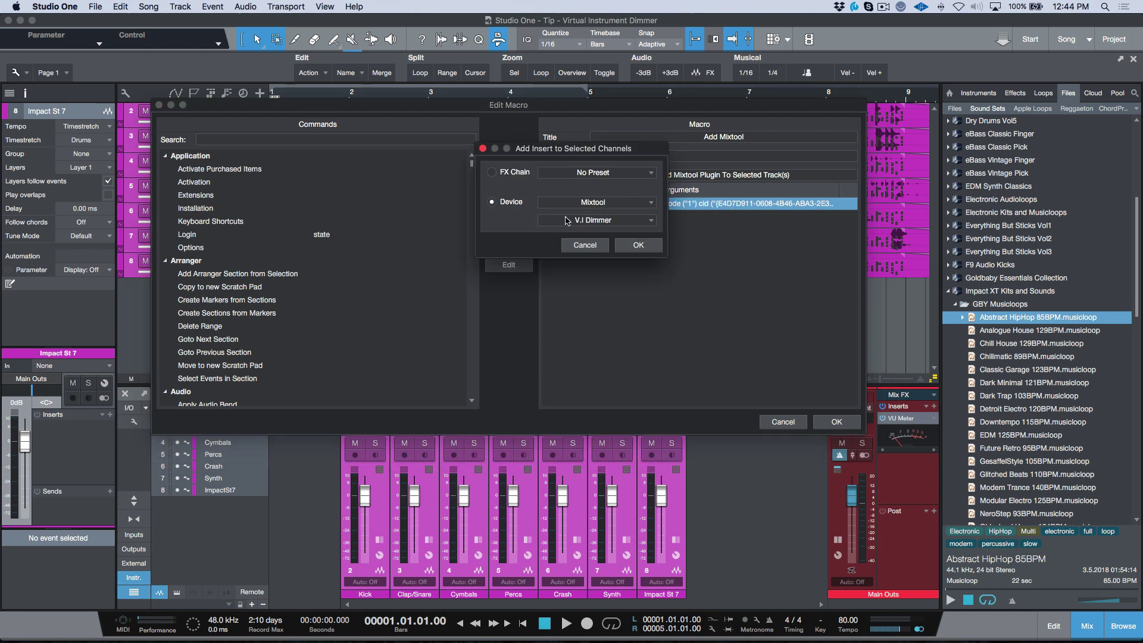
{"action": "left_click", "coordinate": [599, 220]}
{"action": "left_click", "coordinate": [585, 245]}
- Search Keyboard Shortcuts for 'mixtool' to check Add Mixtool's shortcut, cancel Preferences, and close the Macro Organizer
{"action": "left_click", "coordinate": [790, 422]}
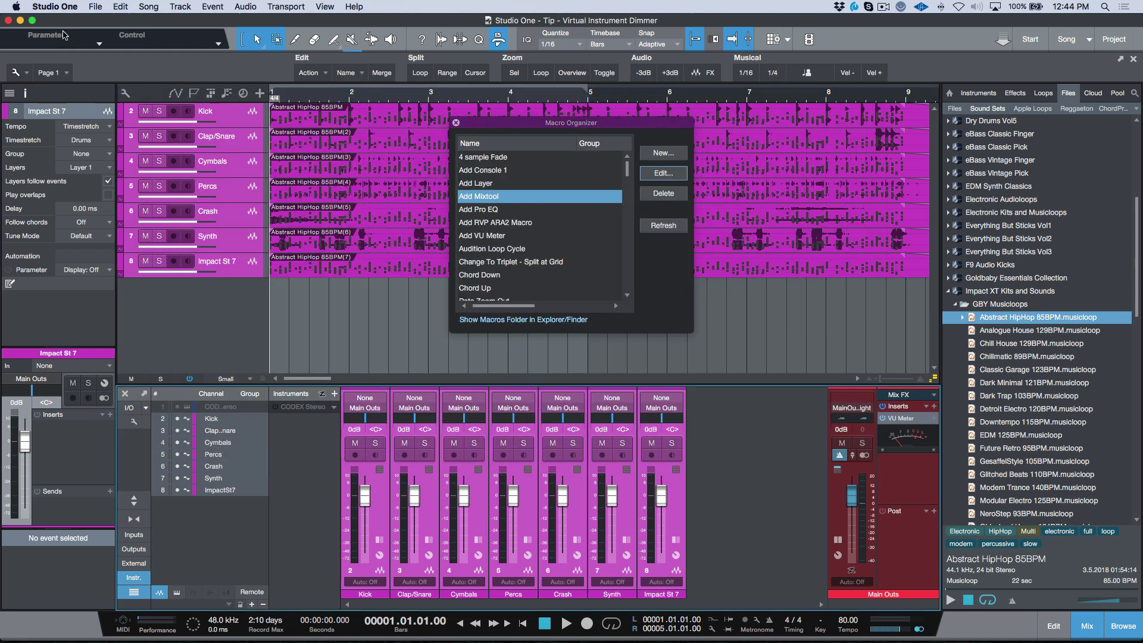
{"action": "left_click", "coordinate": [59, 7]}
{"action": "left_click", "coordinate": [66, 51]}
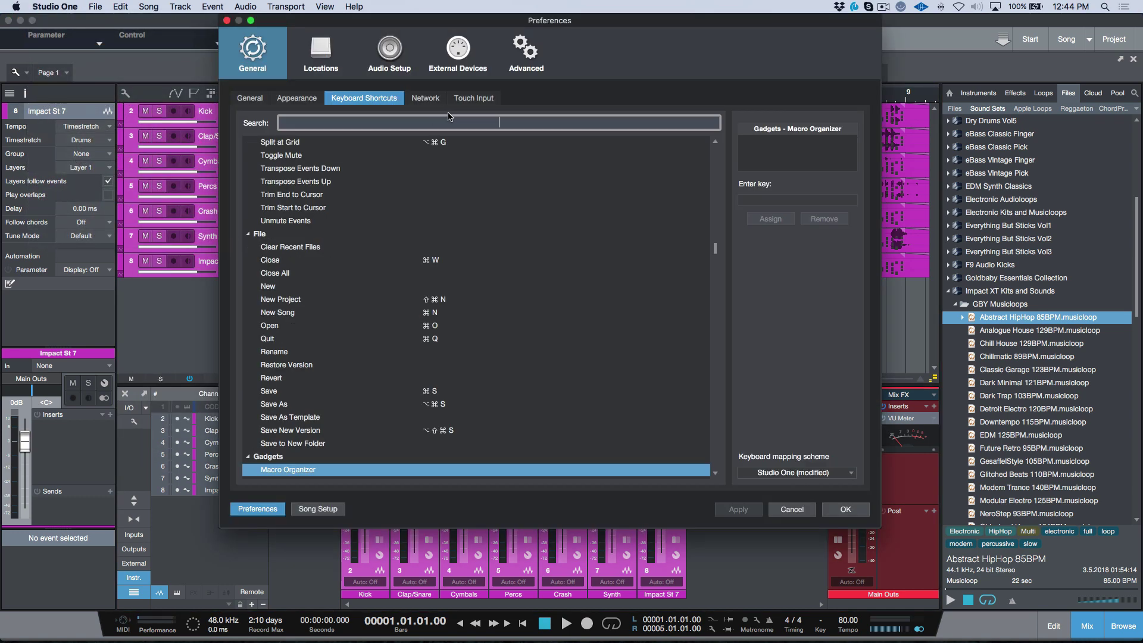
{"action": "left_click", "coordinate": [502, 122]}
{"action": "type", "text": "mixtol"}
{"action": "key", "text": "BackSpace"}
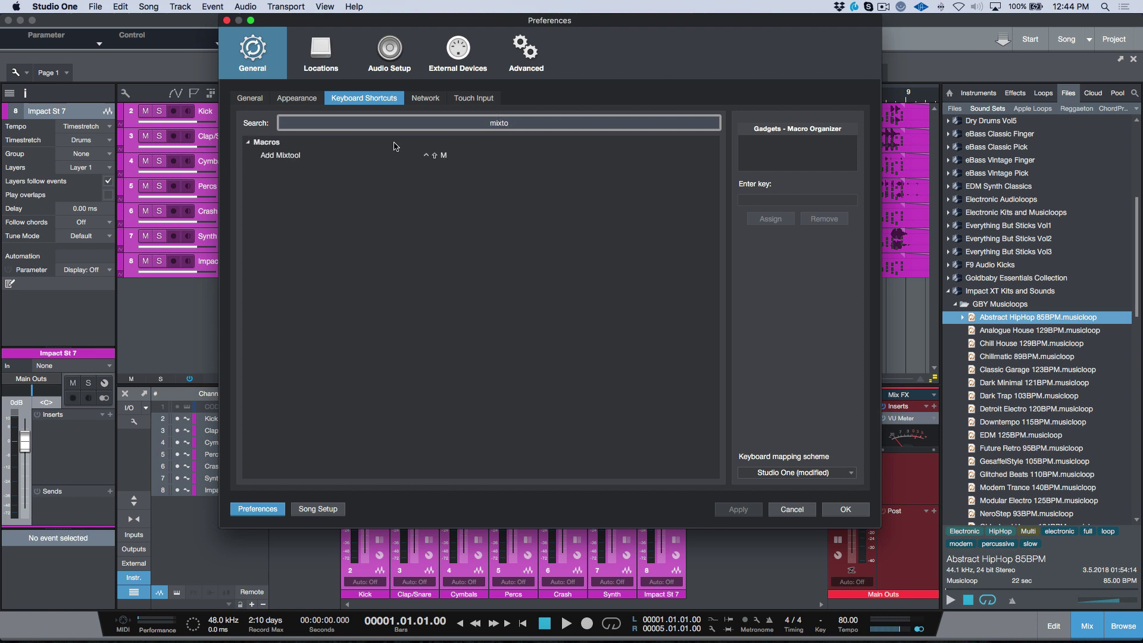
{"action": "left_click", "coordinate": [322, 155]}
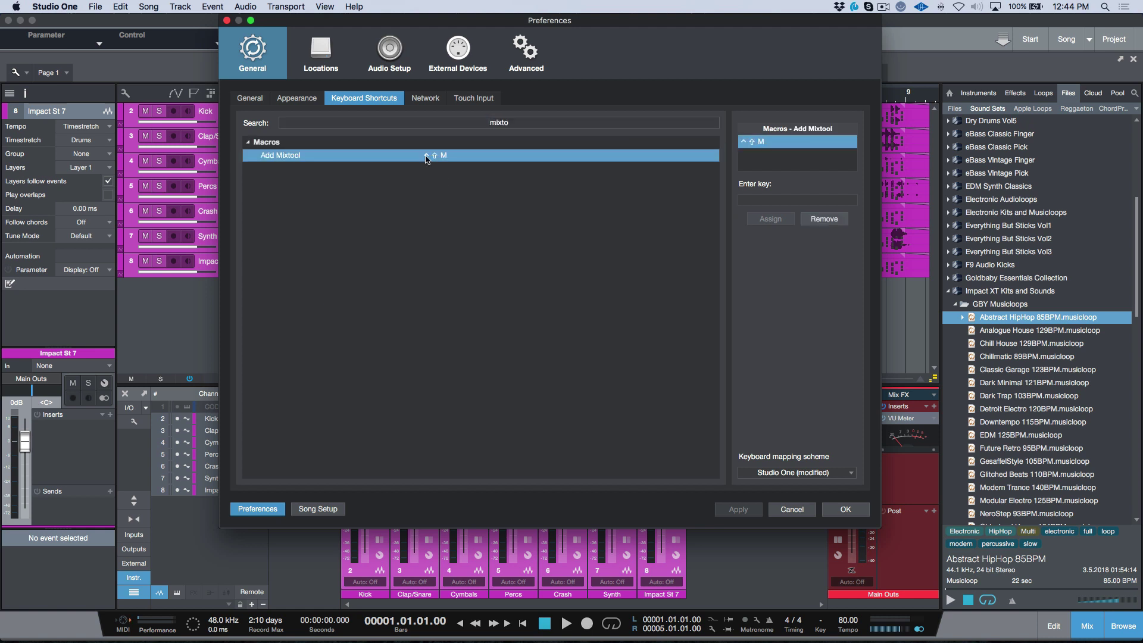
{"action": "left_click", "coordinate": [791, 510]}
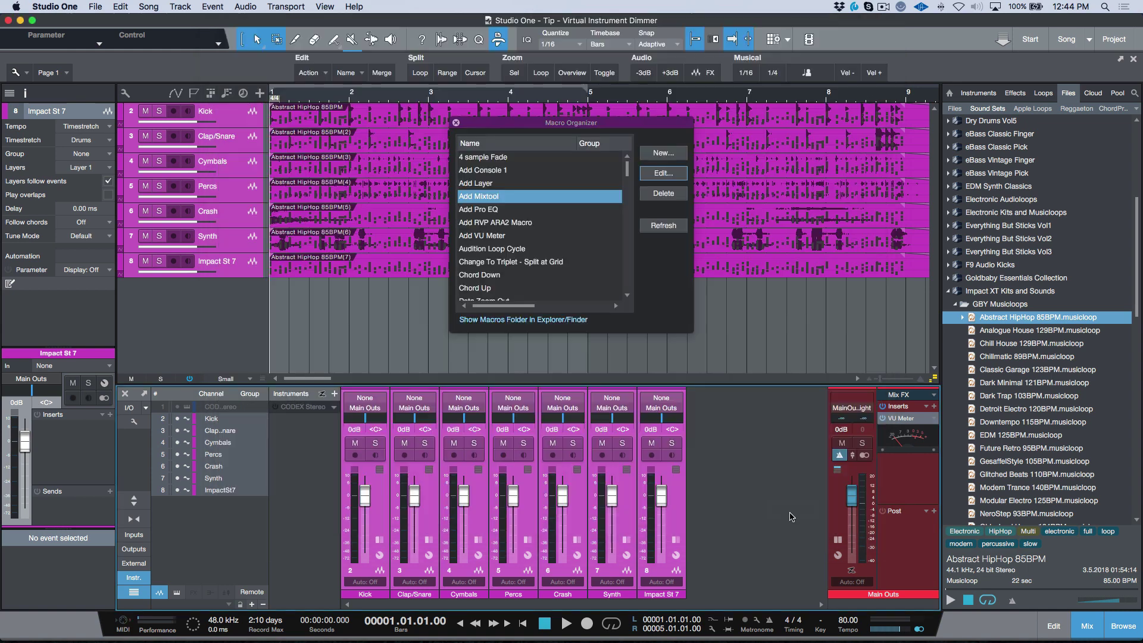
{"action": "left_click", "coordinate": [456, 123]}
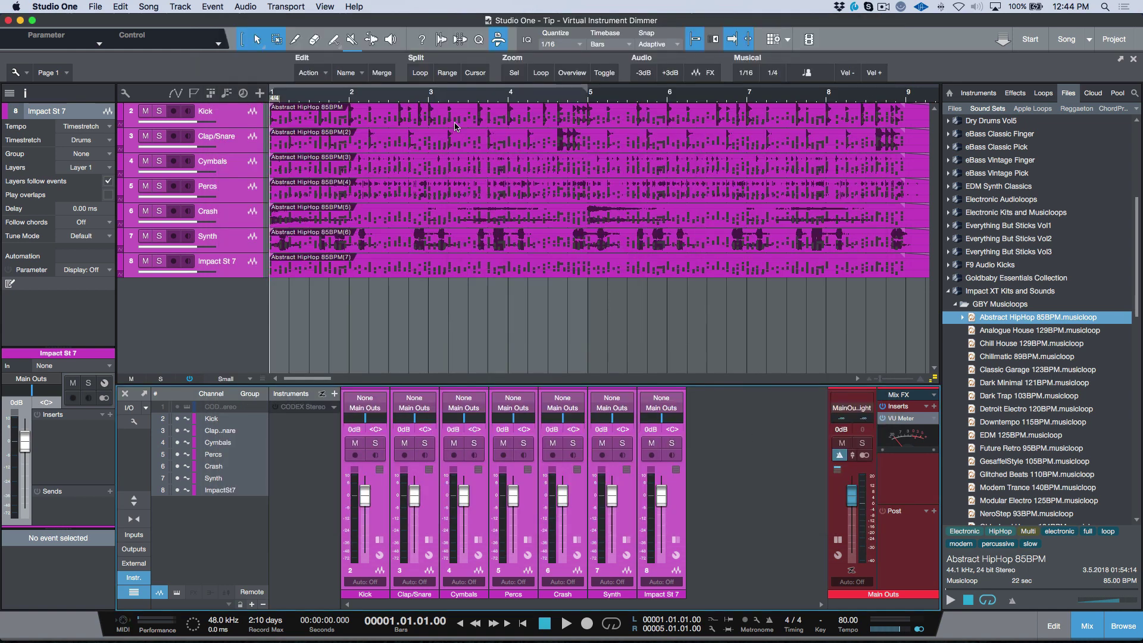
- Unhide and activate the CODEX Stereo track, then hide the rendered Impact audio tracks 2–8
{"action": "left_click", "coordinate": [177, 407]}
{"action": "left_click", "coordinate": [234, 123]}
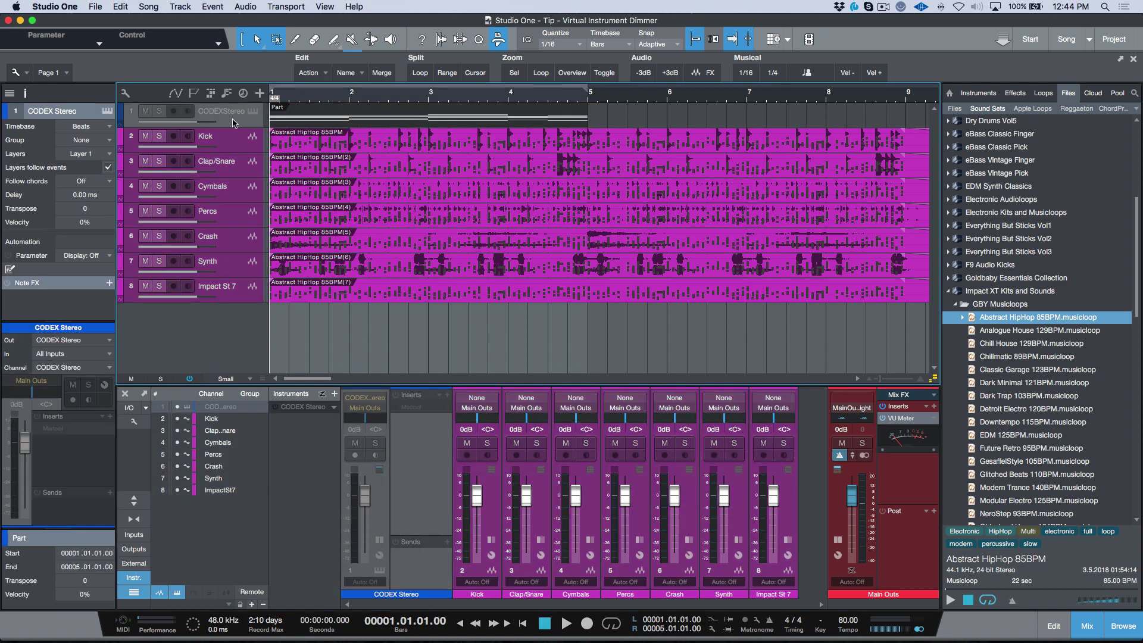
{"action": "left_click", "coordinate": [234, 122]}
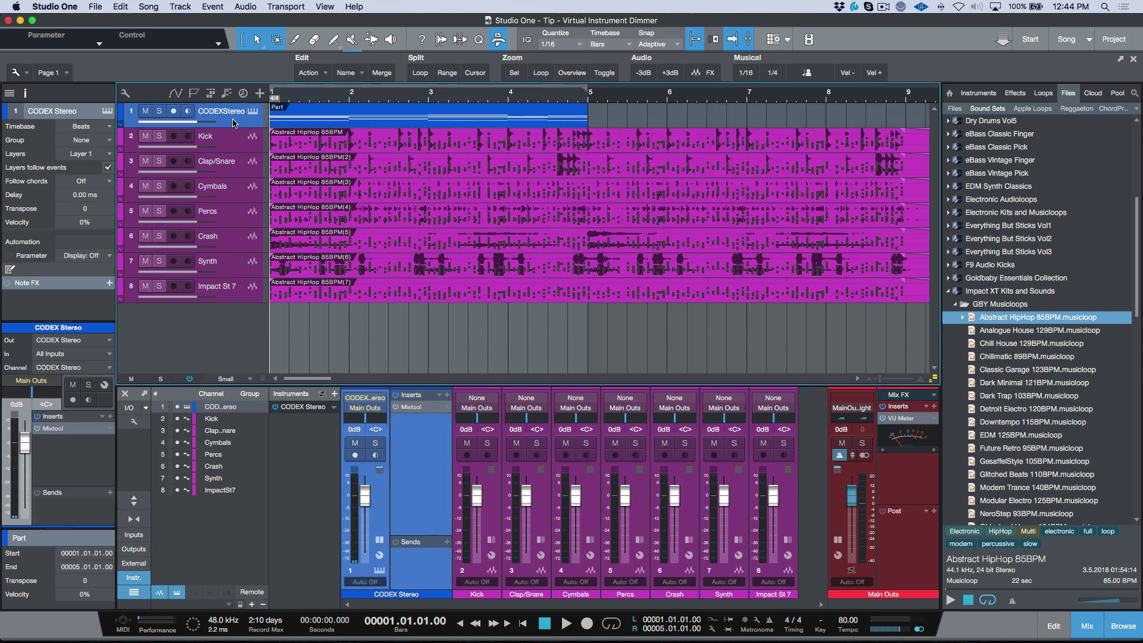
{"action": "left_click_drag", "start_coordinate": [177, 418], "coordinate": [177, 489]}
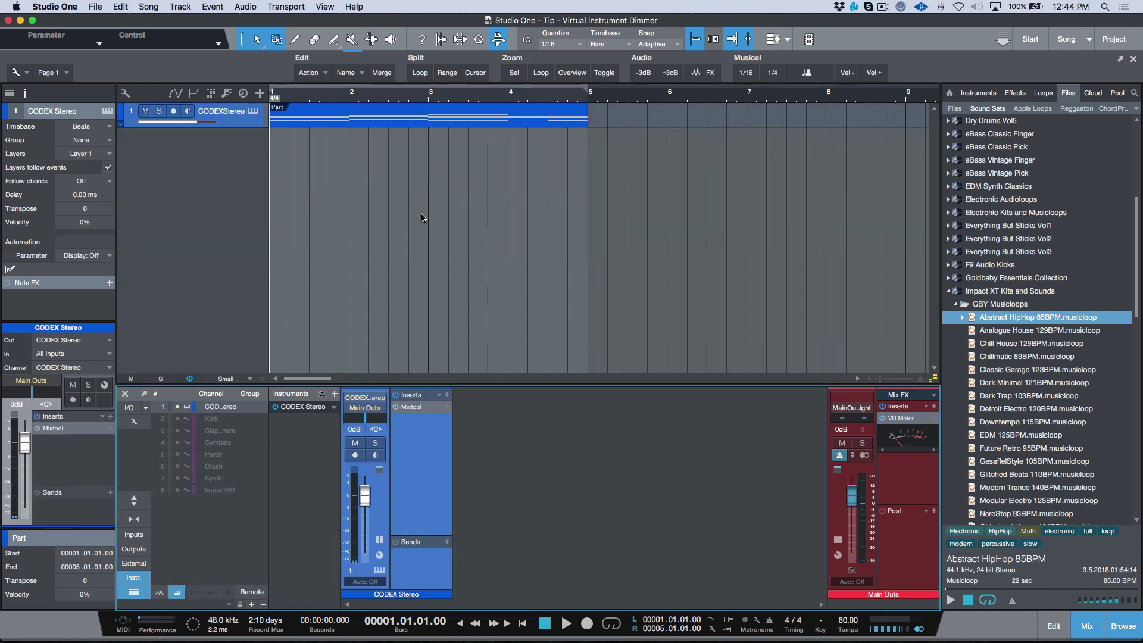